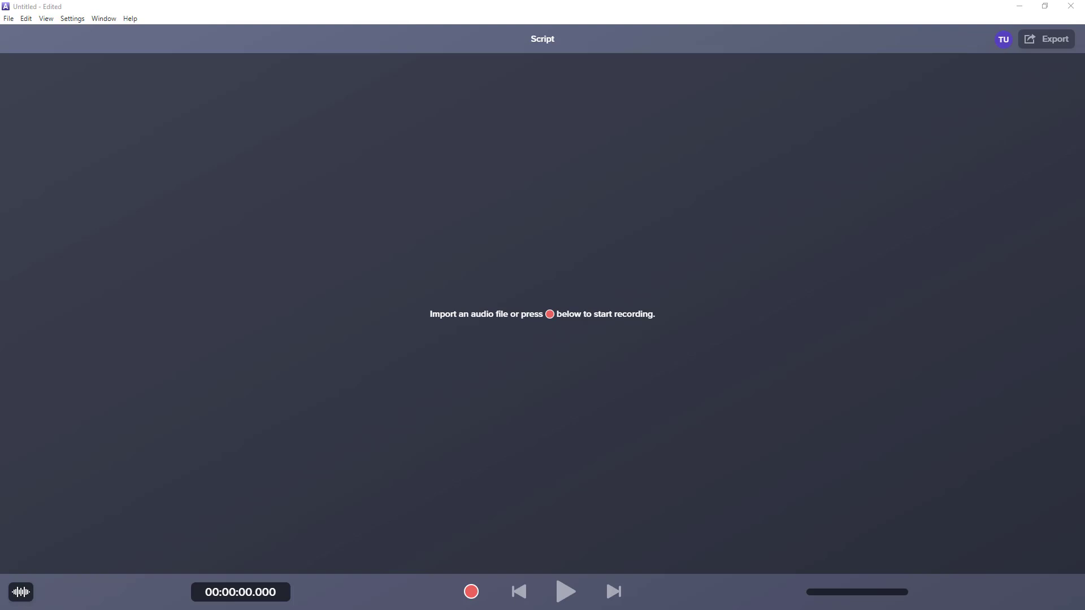
- Record the spoken narration, producing a three-paragraph transcript with waveforms and pause markers
{"action": "left_click", "coordinate": [568, 359]}
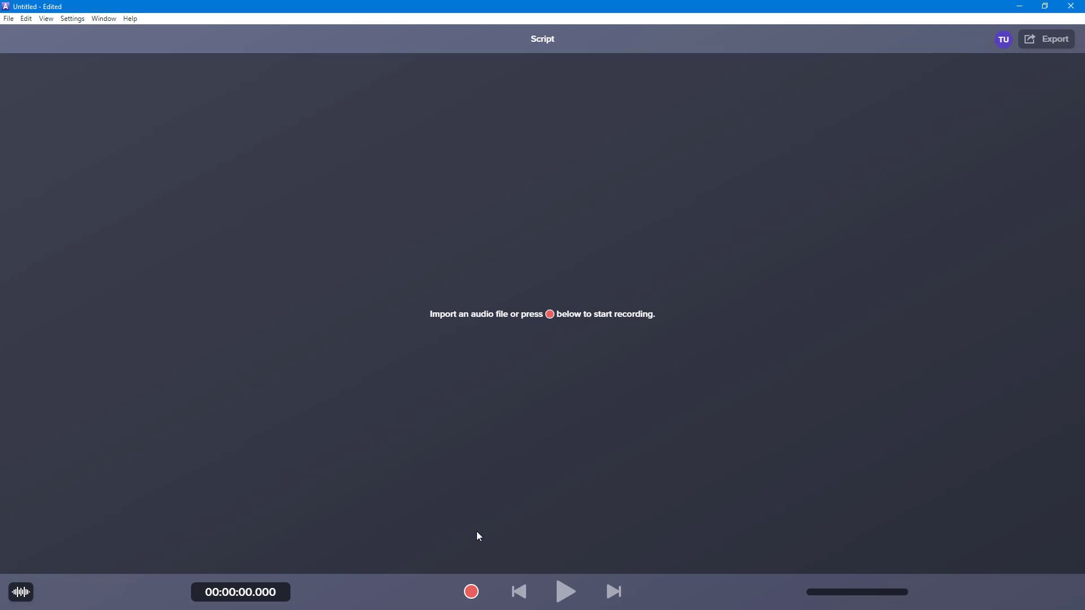
{"action": "left_click", "coordinate": [471, 593]}
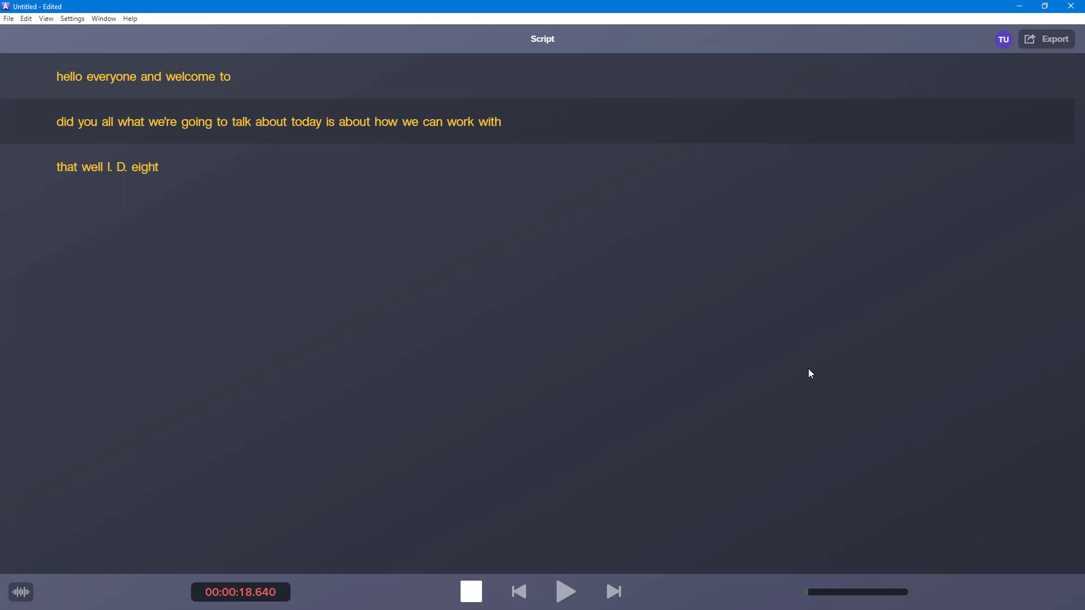
{"action": "left_click", "coordinate": [473, 592]}
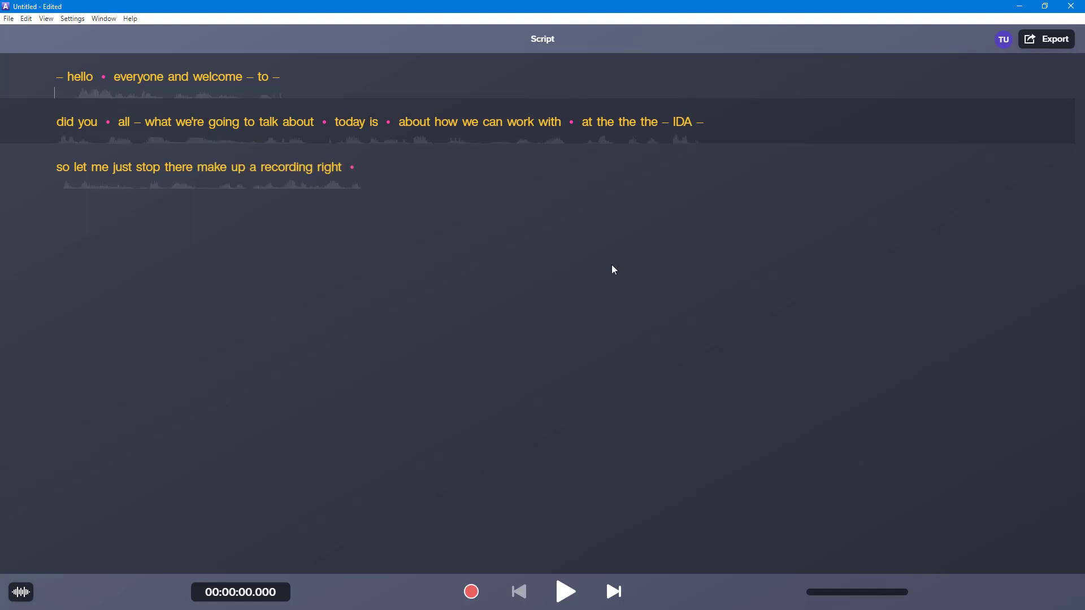
{"action": "triple_click", "coordinate": [47, 78]}
{"action": "left_click", "coordinate": [117, 199]}
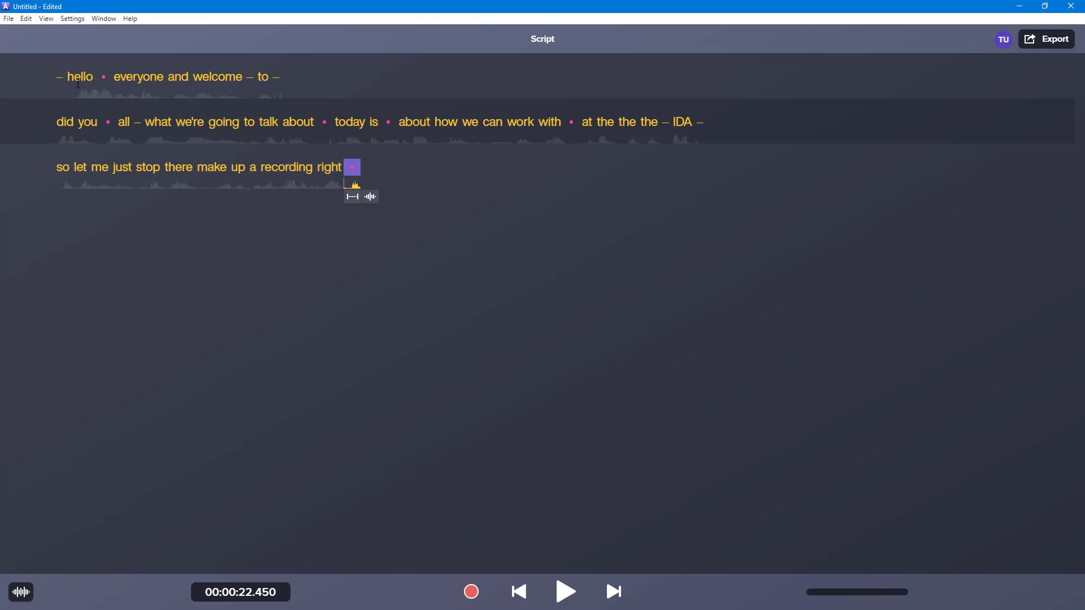
{"action": "left_click", "coordinate": [57, 83]}
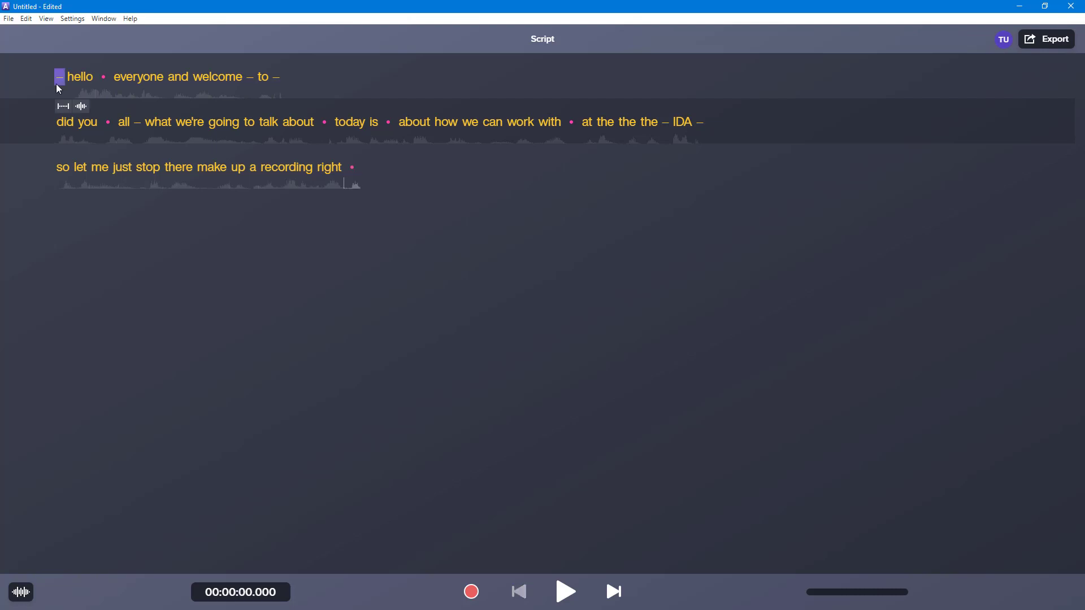
{"action": "left_click", "coordinate": [572, 597]}
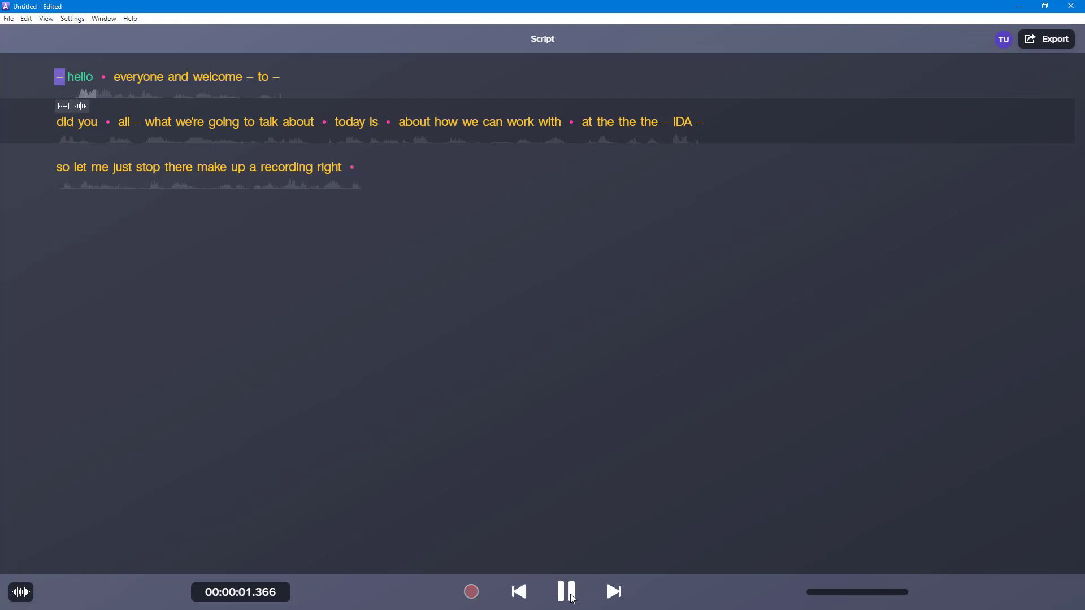
{"action": "left_click", "coordinate": [565, 584]}
{"action": "left_click", "coordinate": [104, 79]}
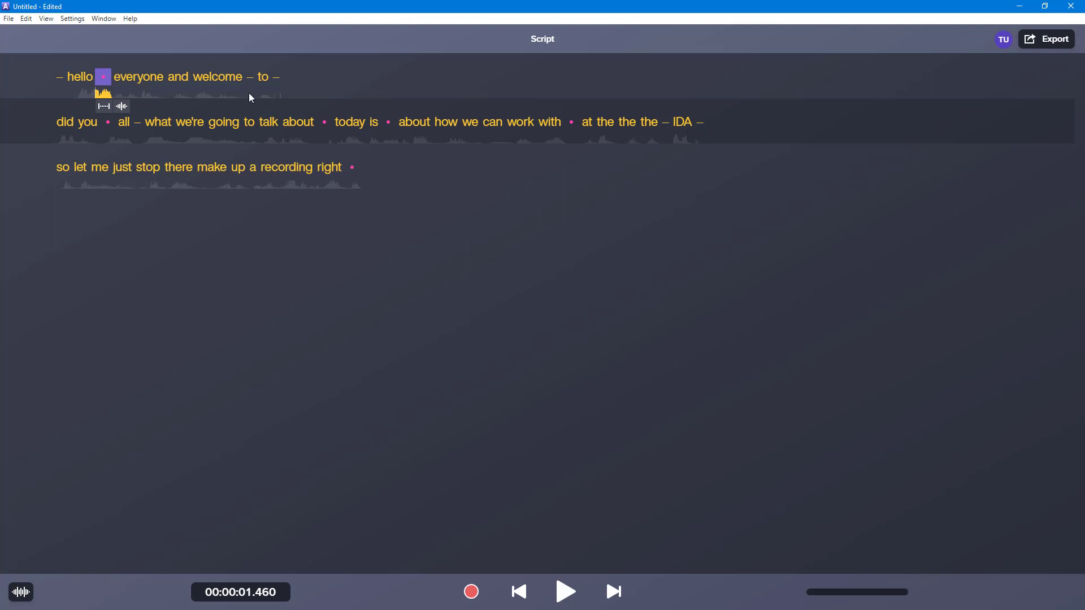
- Replace the pause after 'hello' with the custom word 'there' and replay from the start
{"action": "right_click", "coordinate": [105, 78]}
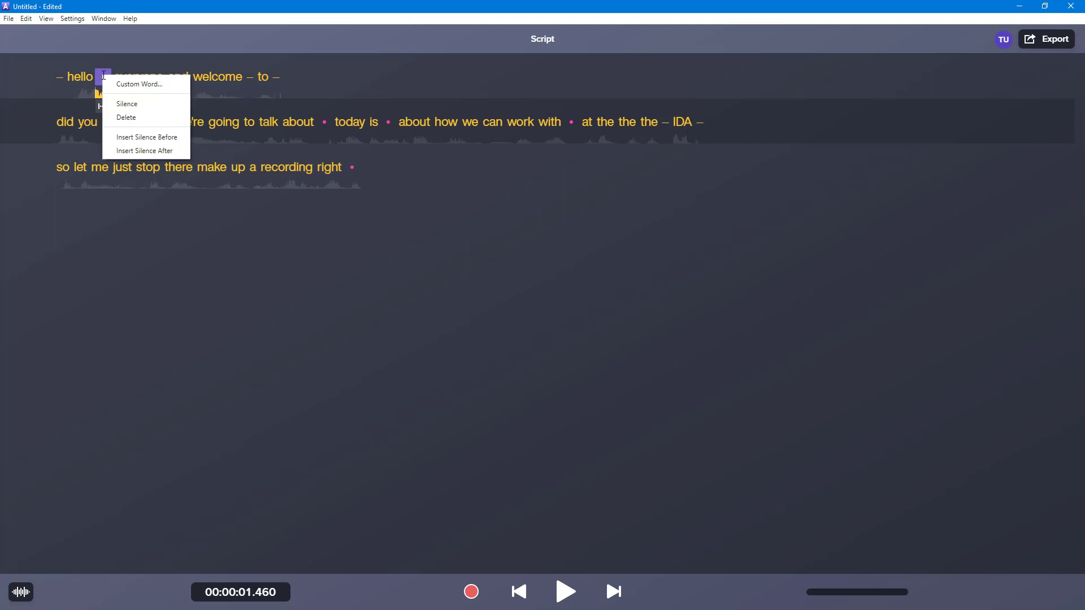
{"action": "left_click", "coordinate": [139, 85]}
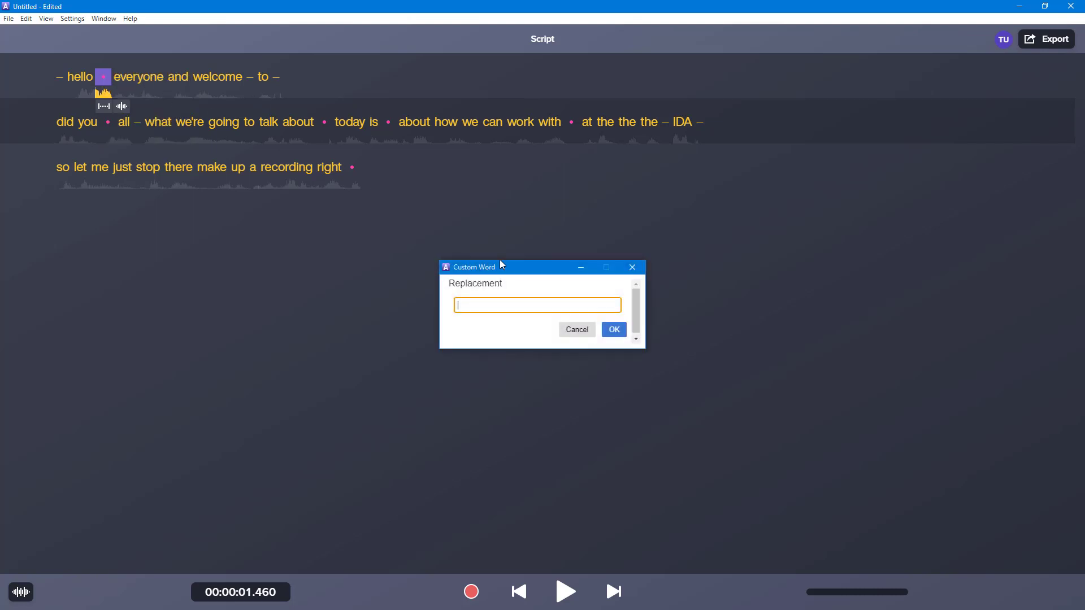
{"action": "type", "text": "there"}
{"action": "left_click", "coordinate": [614, 330]}
{"action": "left_click", "coordinate": [60, 74]}
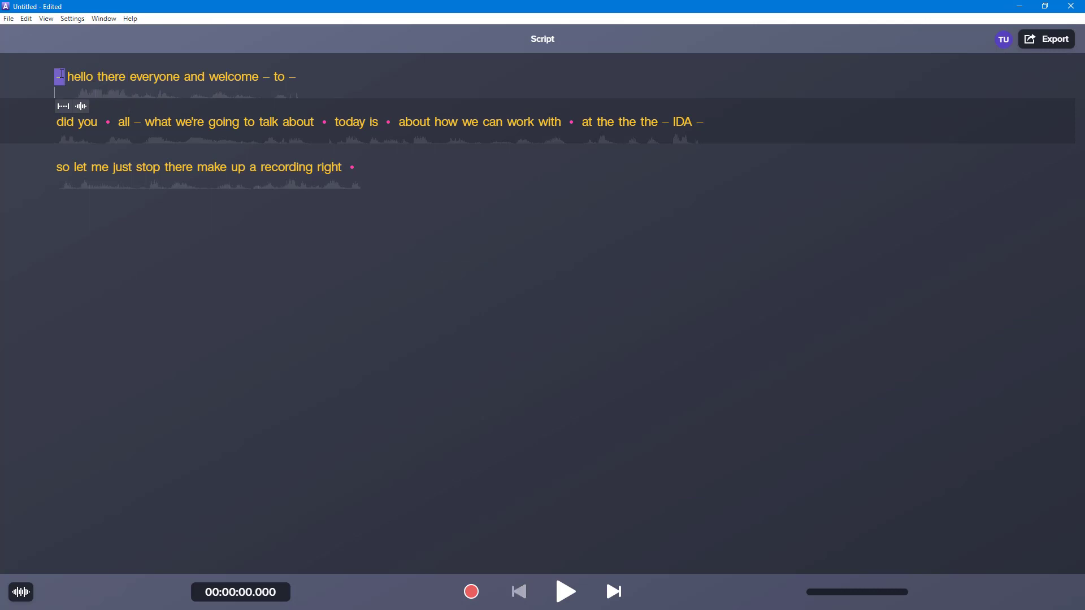
{"action": "left_click", "coordinate": [565, 592]}
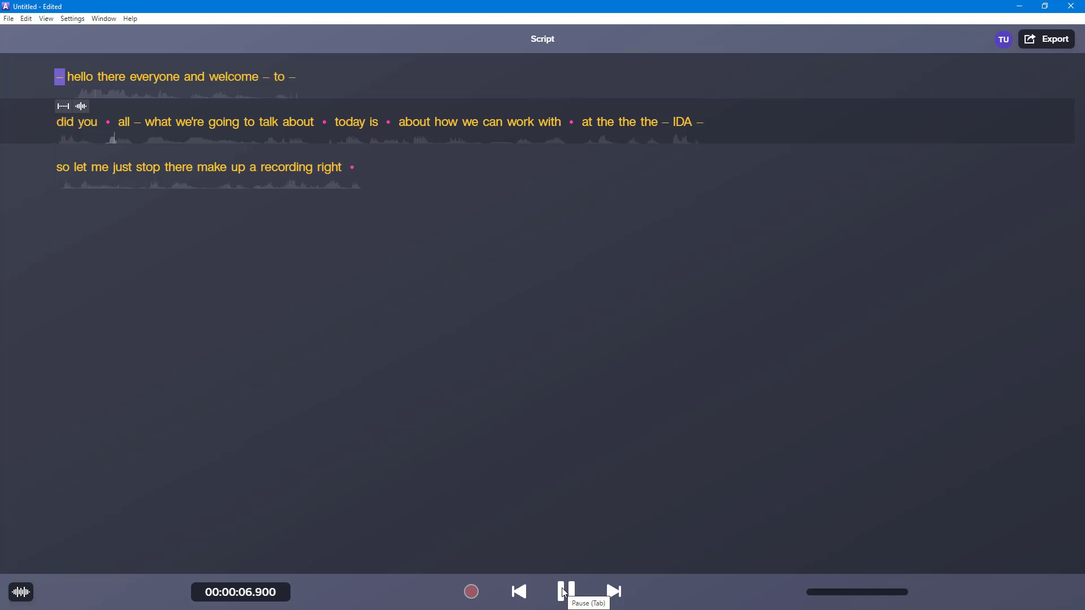
- Delete the word 'all' so the second line begins 'did you', then replay to check
{"action": "left_click", "coordinate": [563, 593]}
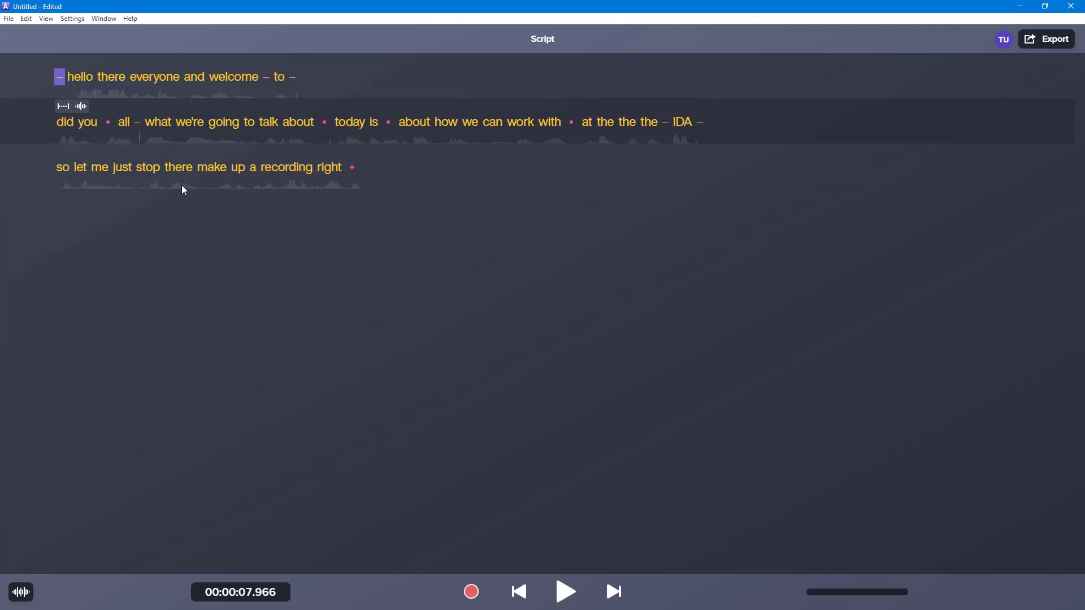
{"action": "double_click", "coordinate": [125, 122]}
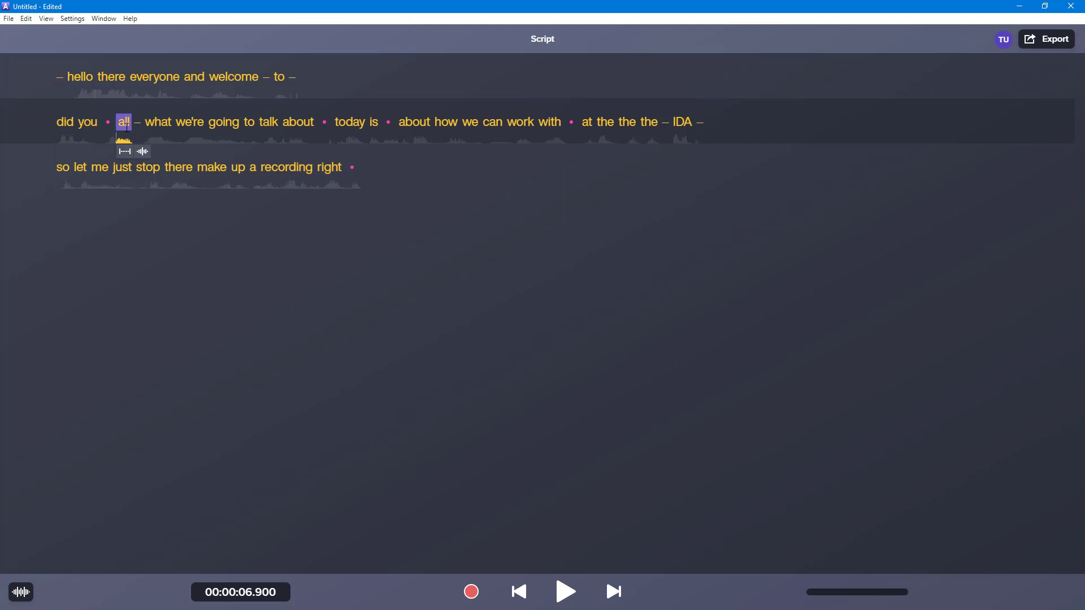
{"action": "right_click", "coordinate": [126, 124]}
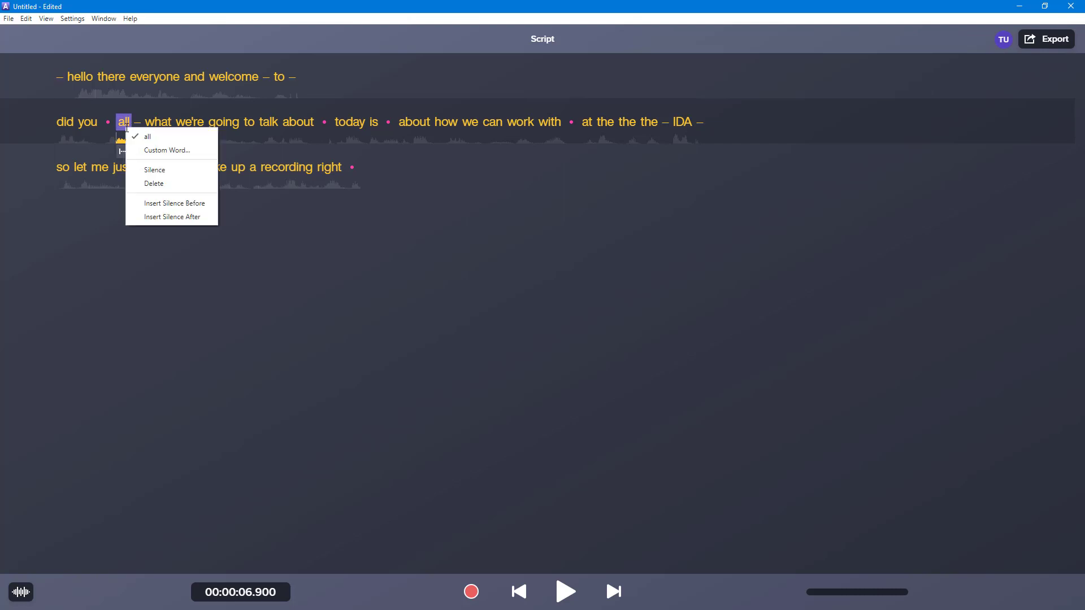
{"action": "left_click", "coordinate": [104, 126]}
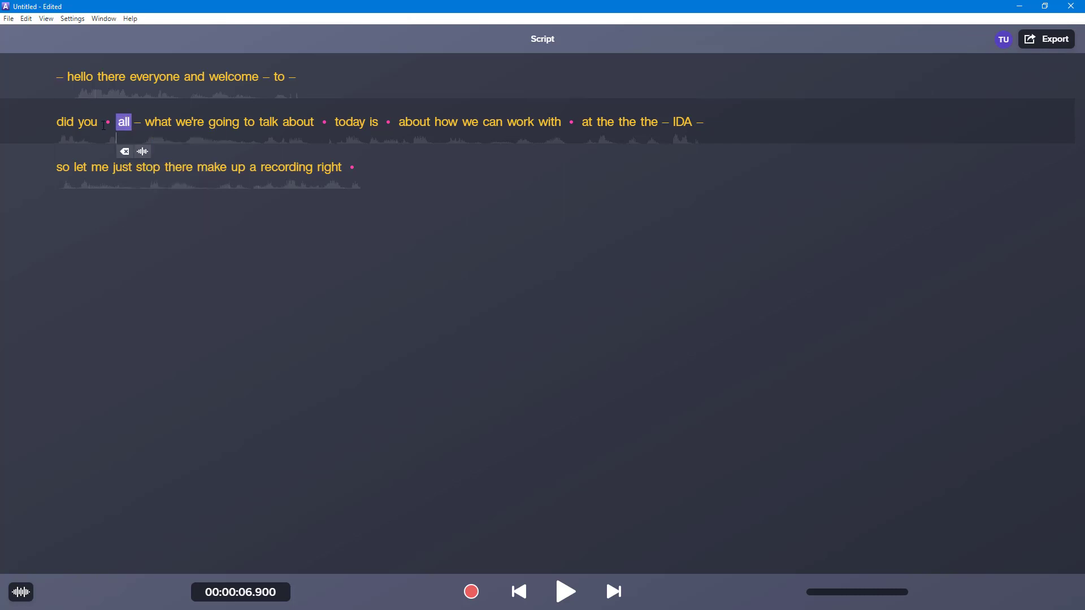
{"action": "right_click", "coordinate": [129, 125]}
{"action": "left_click", "coordinate": [170, 171]}
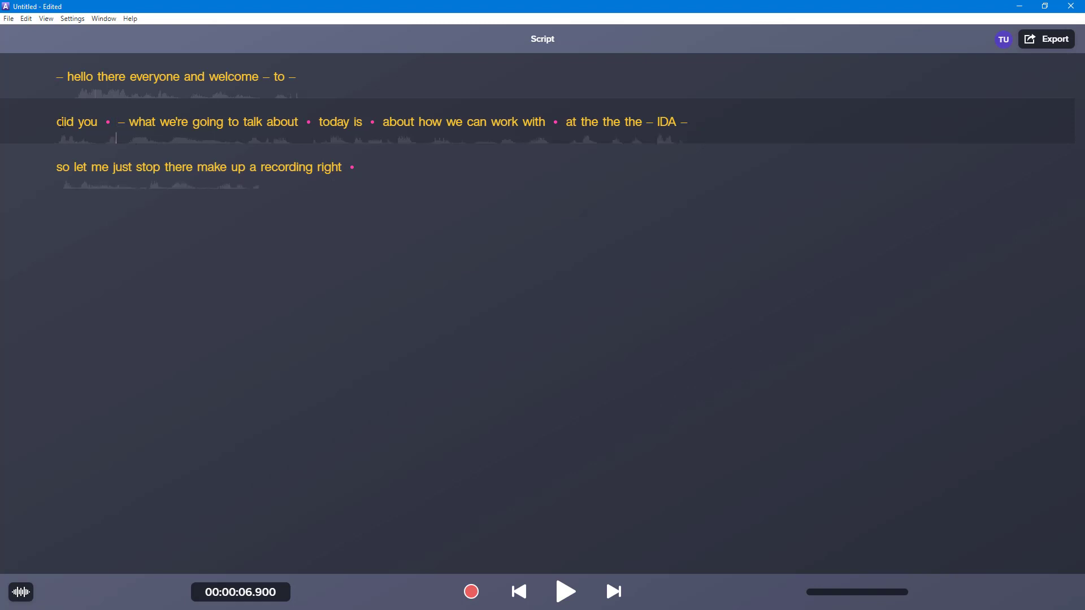
{"action": "left_click", "coordinate": [565, 592]}
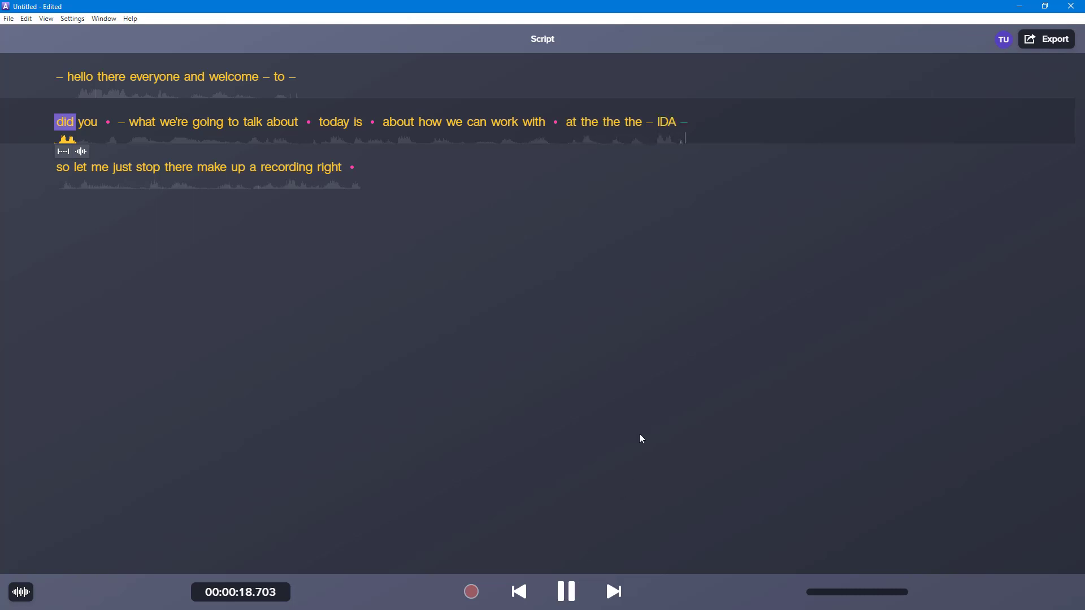
- Delete the stammered 'the the the' and replay the transcript from the beginning
{"action": "left_click", "coordinate": [562, 592]}
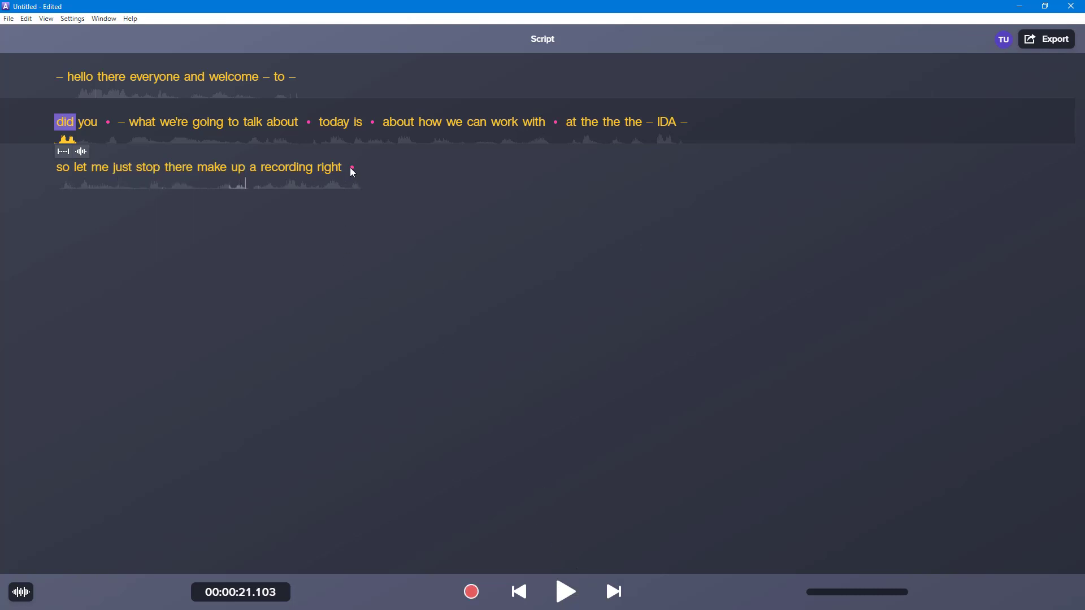
{"action": "left_click", "coordinate": [350, 169]}
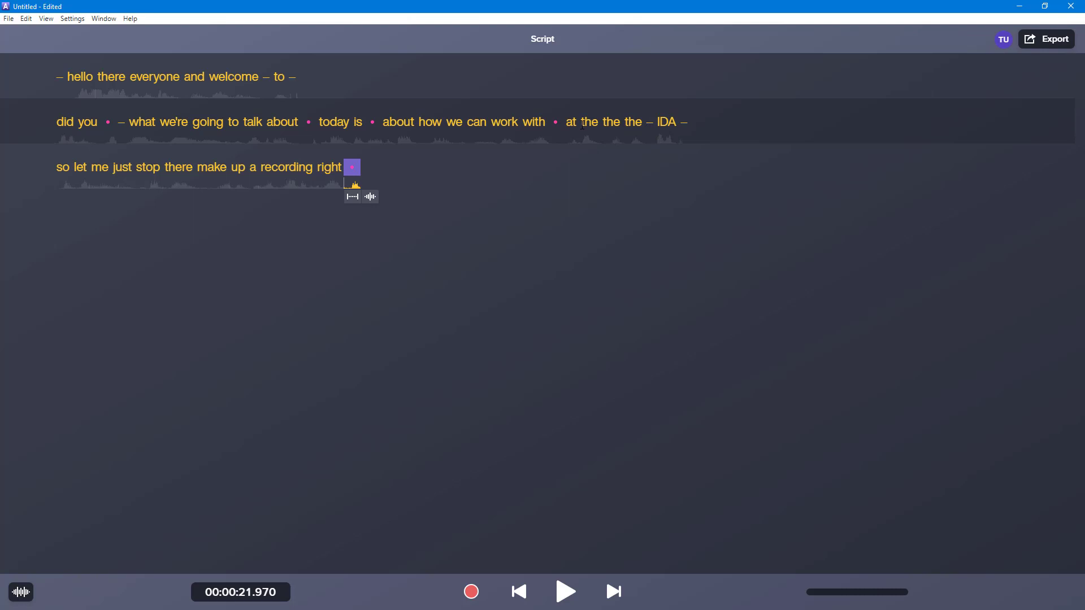
{"action": "left_click_drag", "start_coordinate": [584, 131], "coordinate": [652, 137]}
{"action": "right_click", "coordinate": [640, 138]}
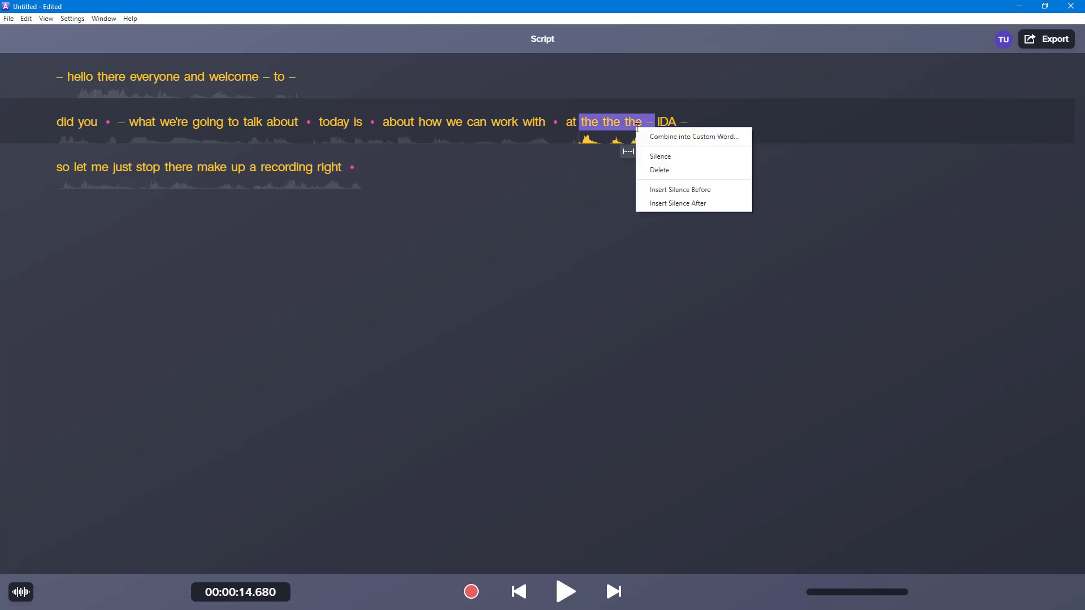
{"action": "left_click", "coordinate": [666, 171]}
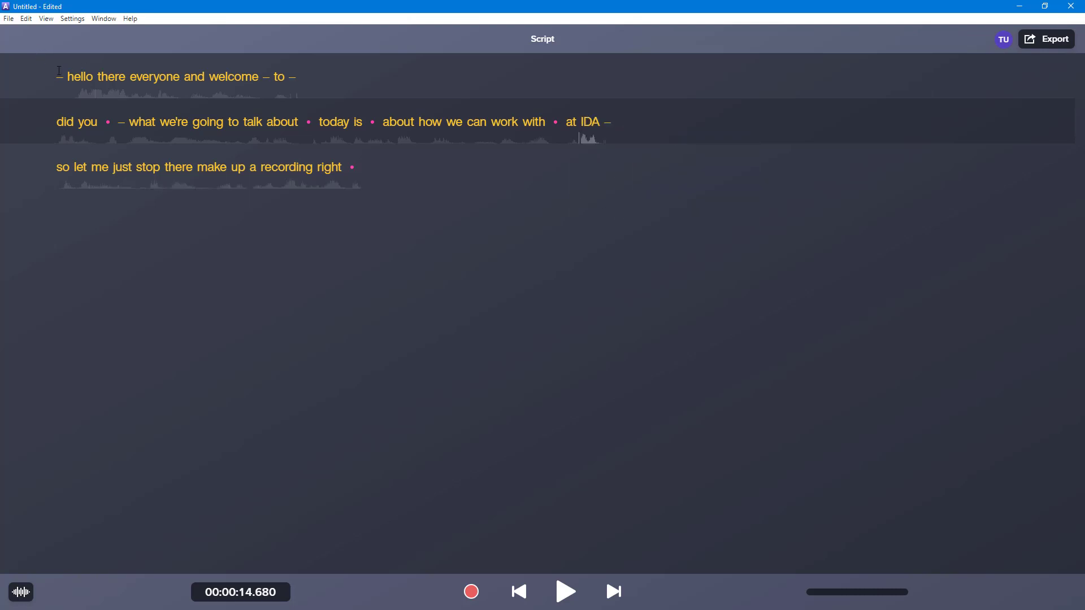
{"action": "left_click", "coordinate": [59, 76]}
{"action": "left_click", "coordinate": [564, 594]}
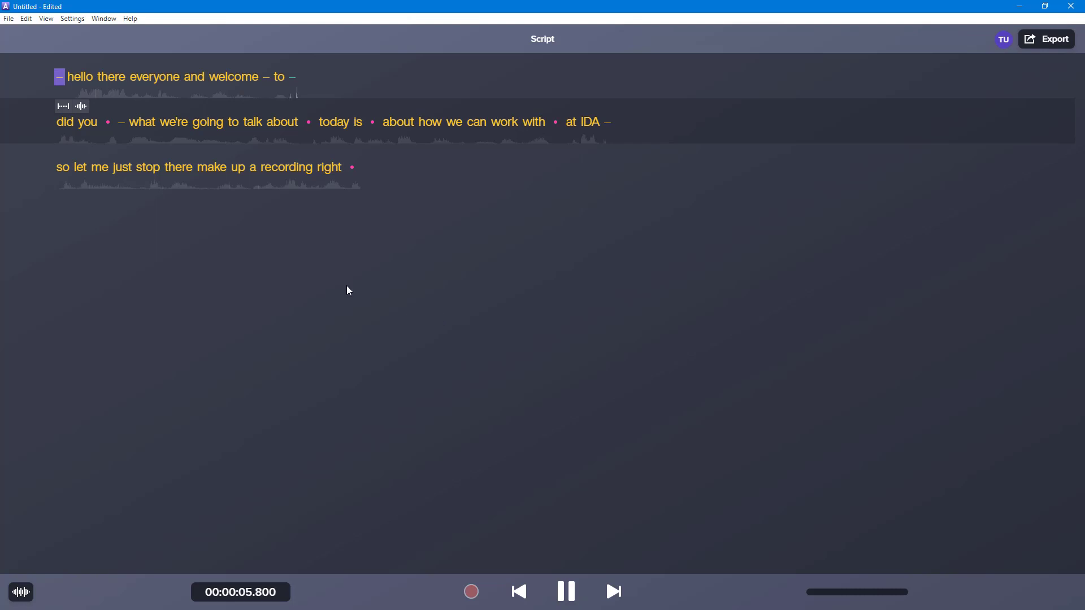
{"action": "left_click", "coordinate": [558, 590]}
{"action": "left_click_drag", "start_coordinate": [57, 122], "coordinate": [90, 121]}
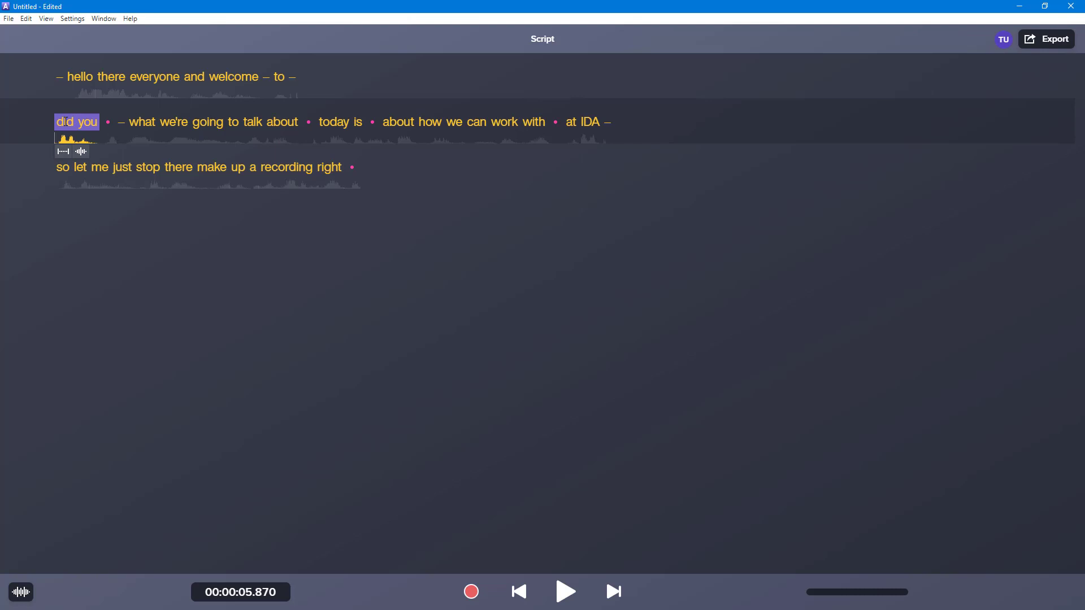
{"action": "right_click", "coordinate": [79, 123]}
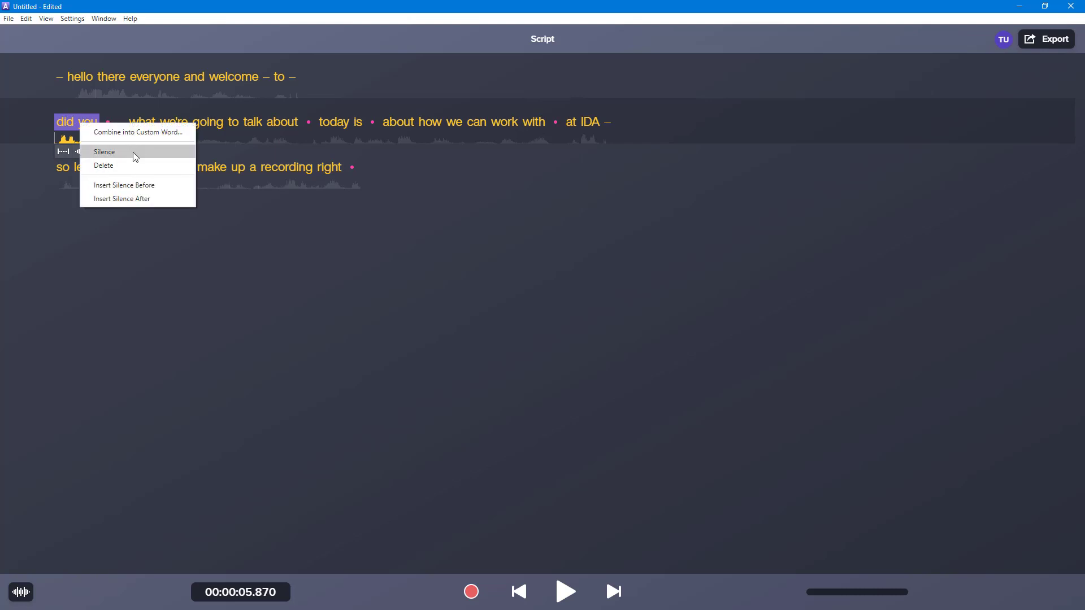
{"action": "left_click", "coordinate": [137, 132]}
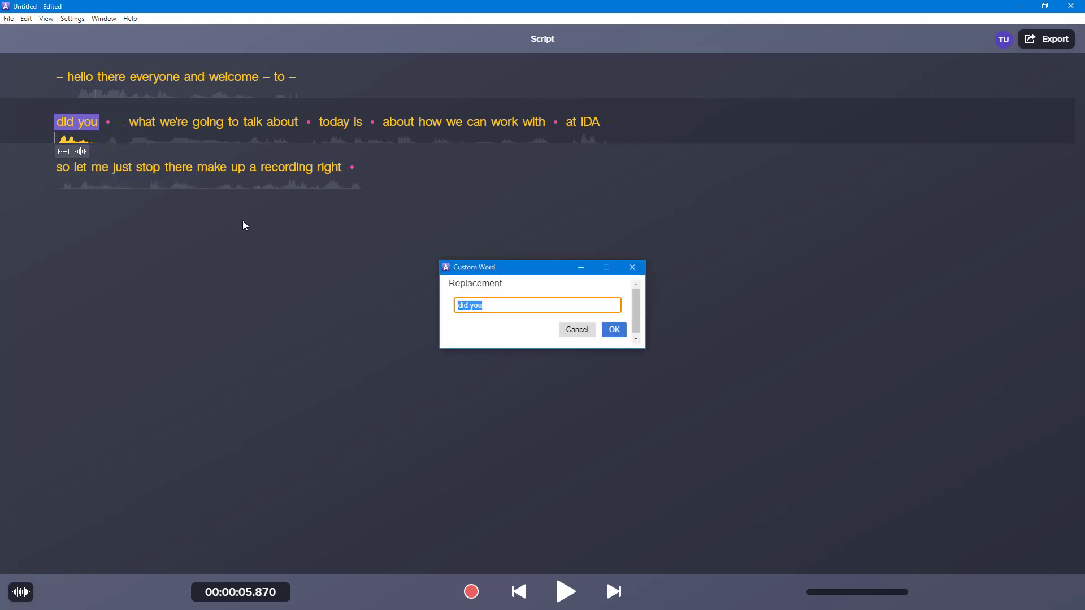
{"action": "type", "text": "TutorTube"}
{"action": "key", "text": "Return"}
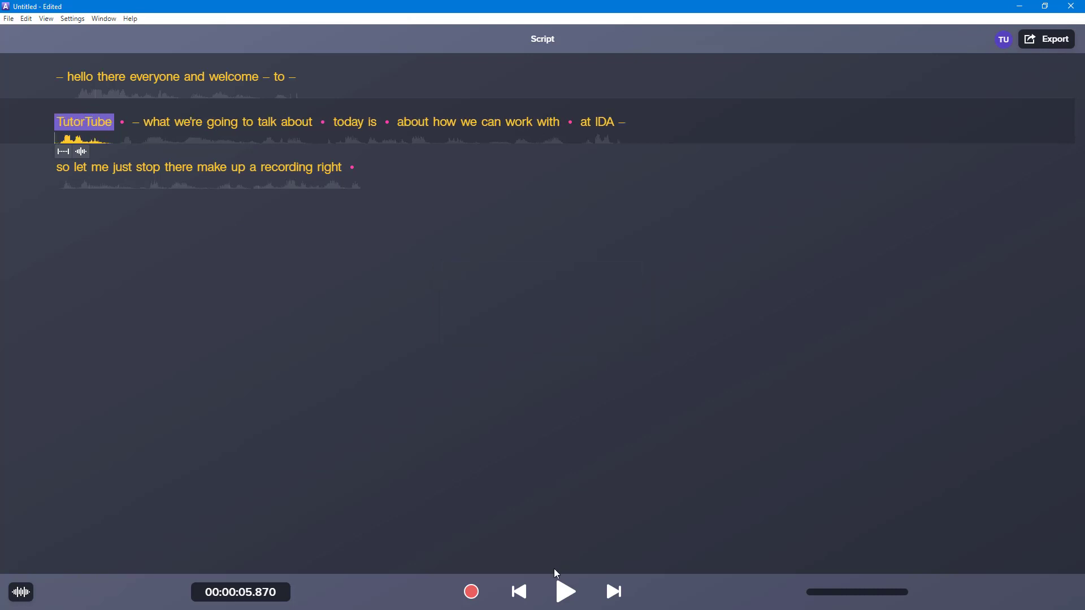
{"action": "left_click", "coordinate": [566, 592]}
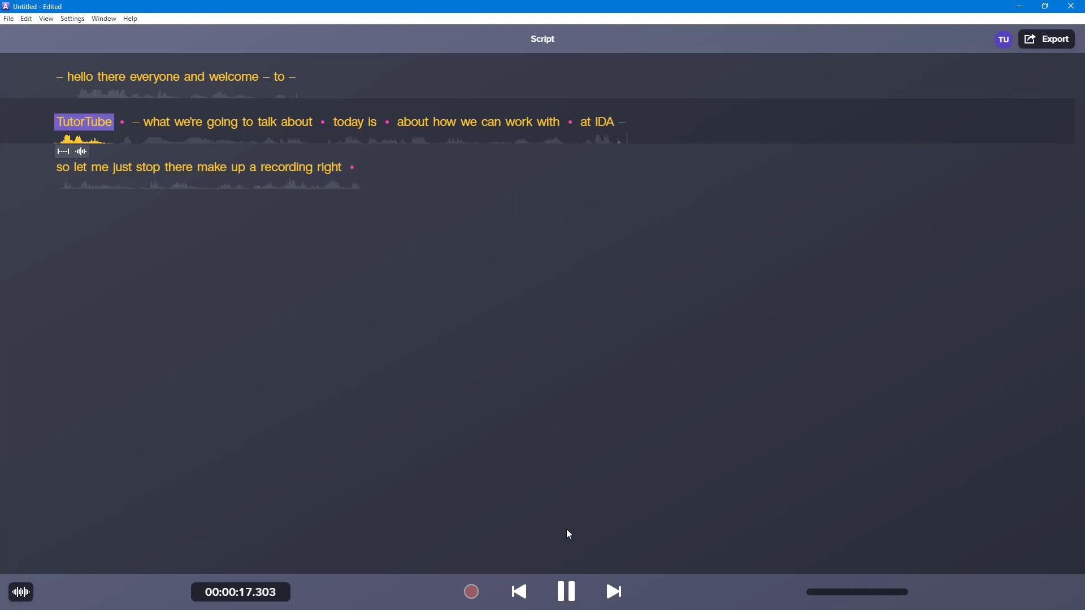
{"action": "left_click", "coordinate": [572, 123]}
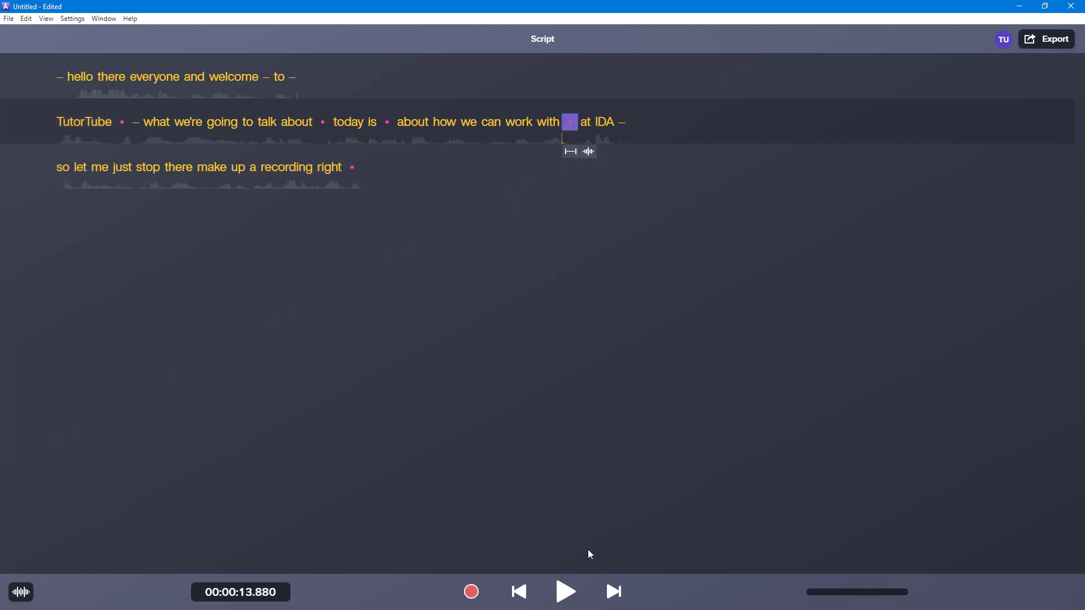
{"action": "left_click", "coordinate": [566, 593]}
{"action": "left_click", "coordinate": [566, 593]}
{"action": "left_click", "coordinate": [600, 126]}
{"action": "left_click", "coordinate": [566, 593]}
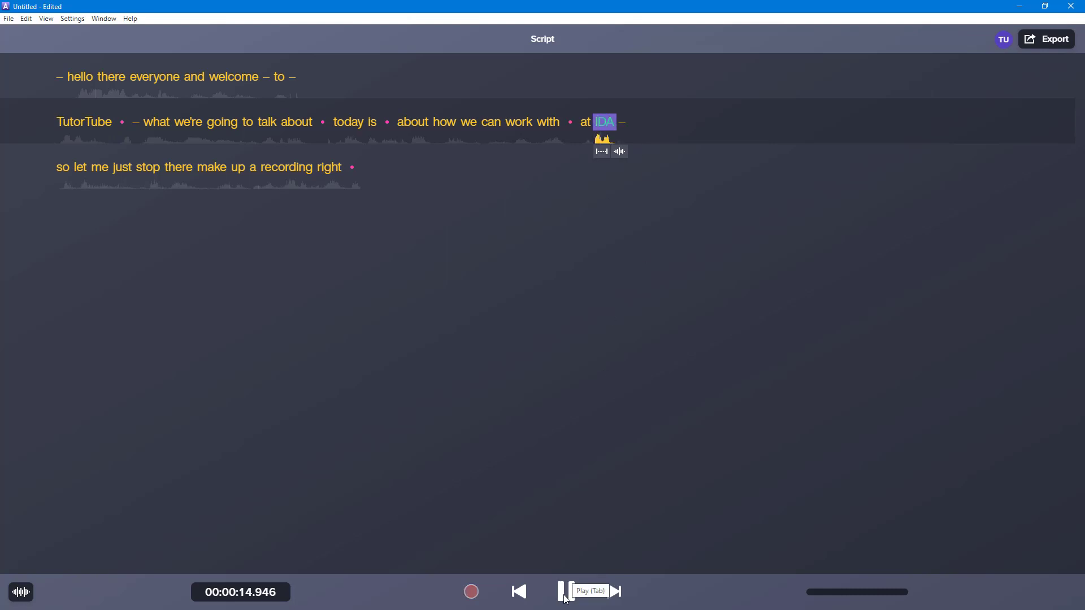
{"action": "left_click", "coordinate": [588, 125]}
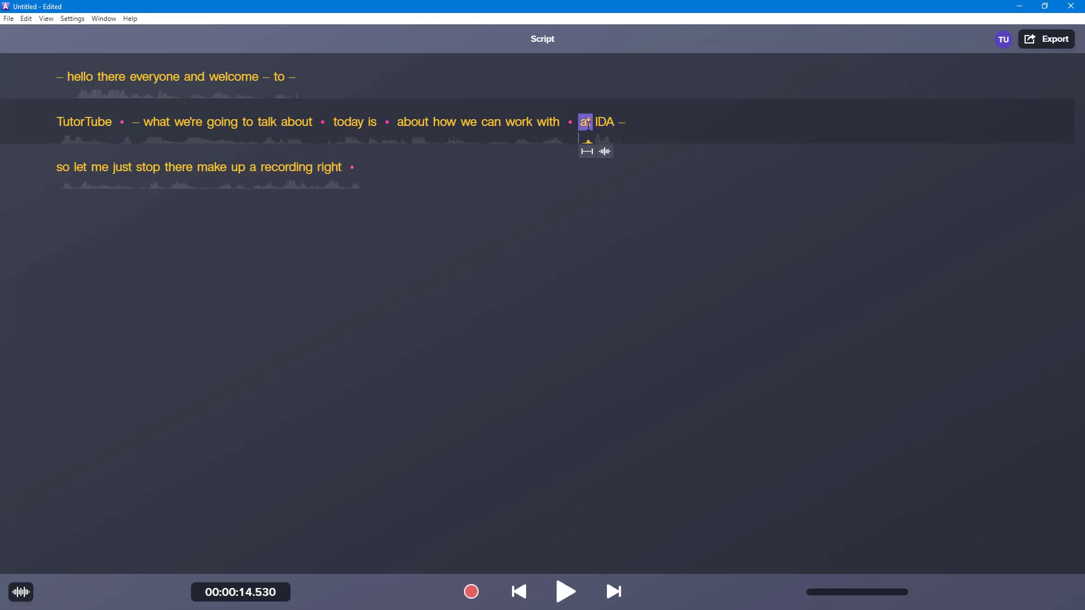
{"action": "key", "text": "Delete"}
- Replace the misheard 'IDA' with the custom word 'Audiate' and play back the narration
{"action": "right_click", "coordinate": [592, 124]}
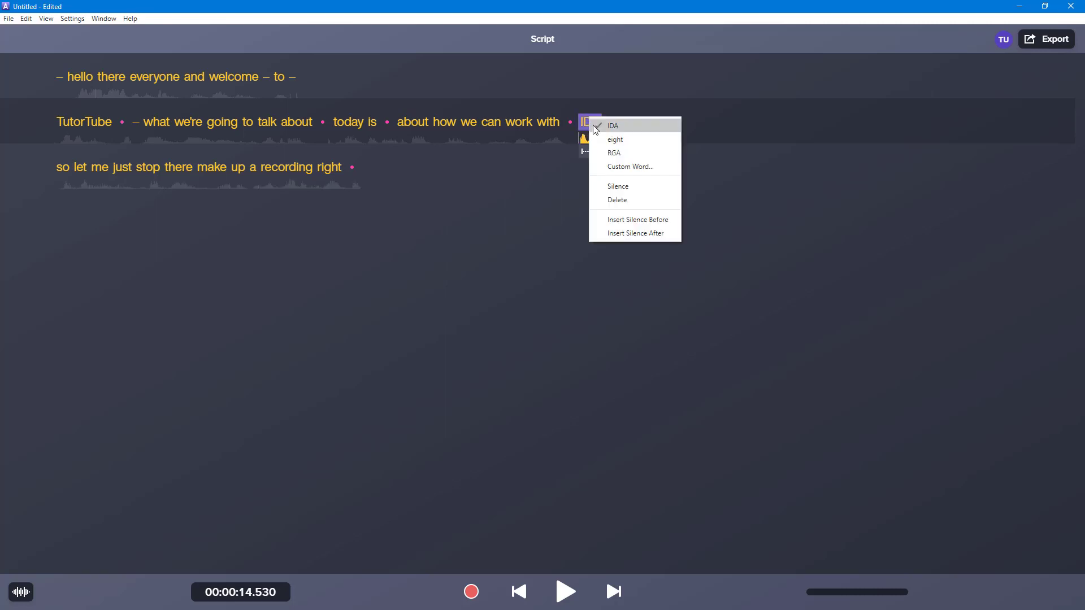
{"action": "left_click", "coordinate": [639, 166]}
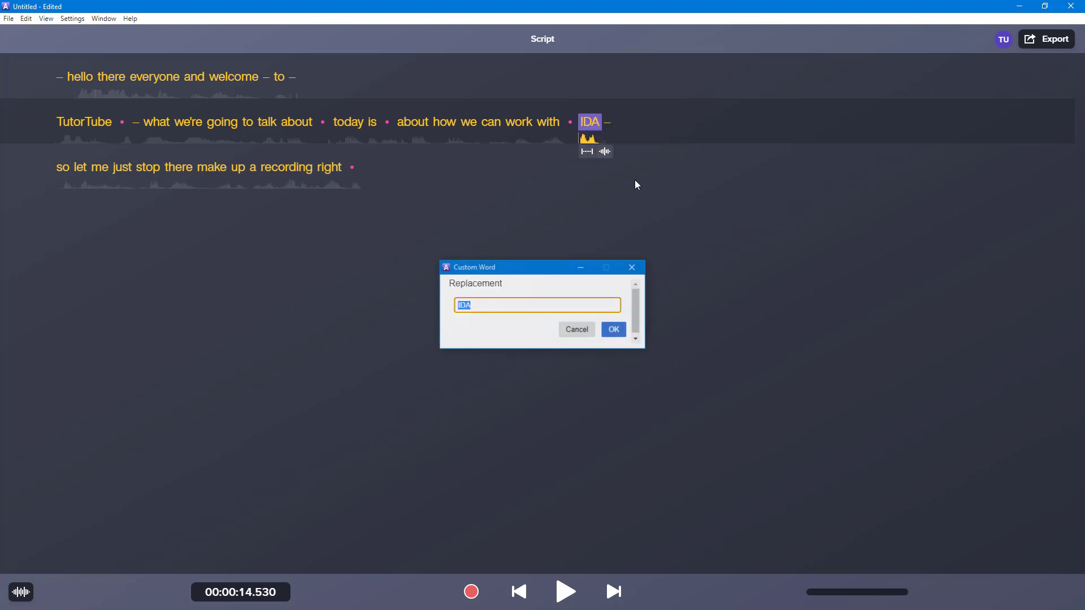
{"action": "type", "text": "Audiate"}
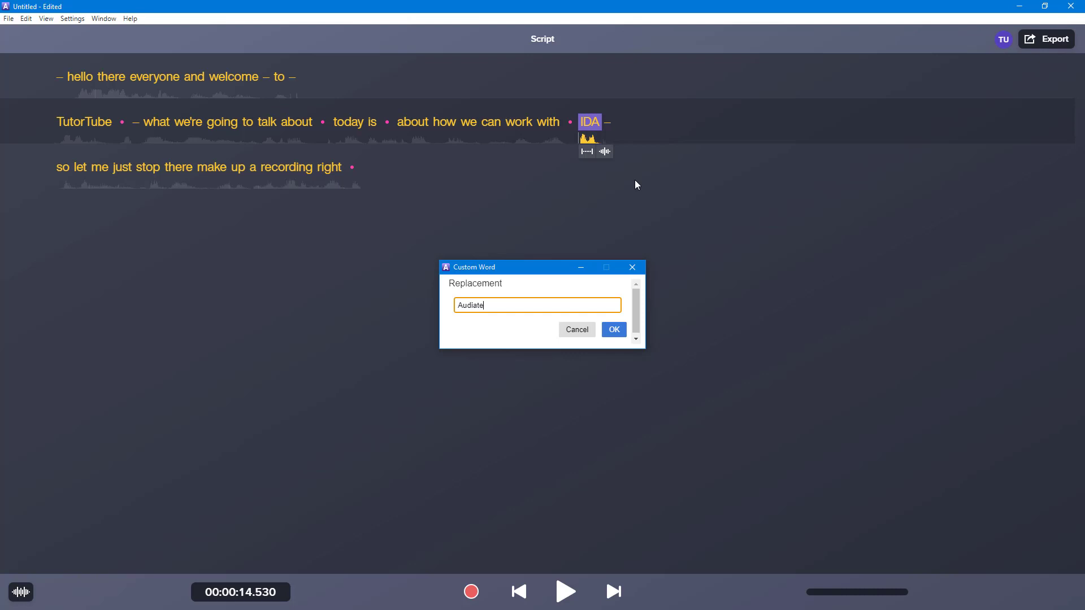
{"action": "left_click", "coordinate": [613, 329]}
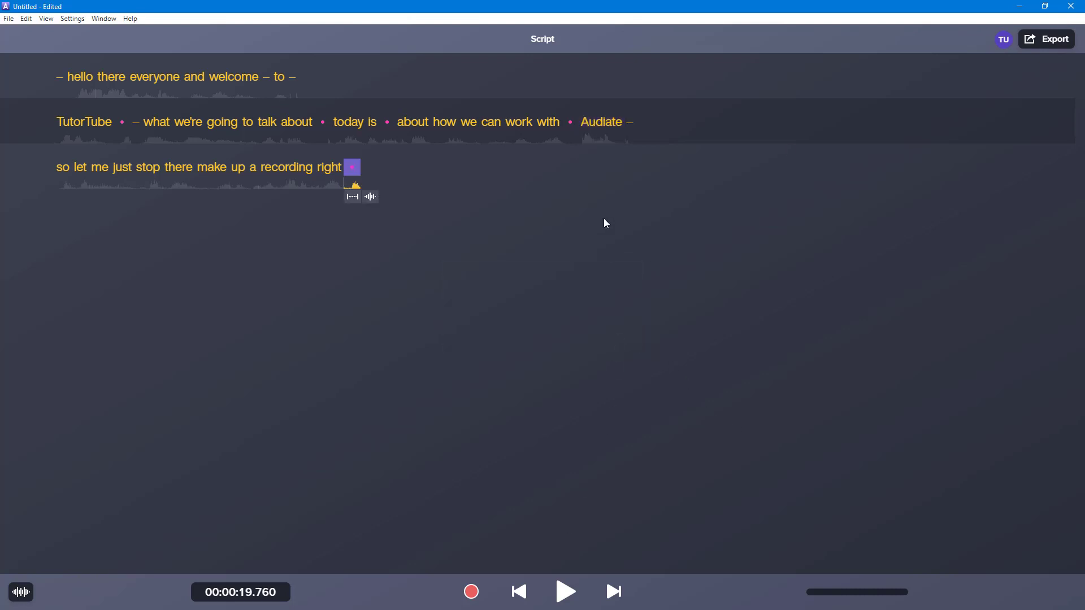
{"action": "left_click", "coordinate": [629, 122]}
{"action": "left_click", "coordinate": [566, 592]}
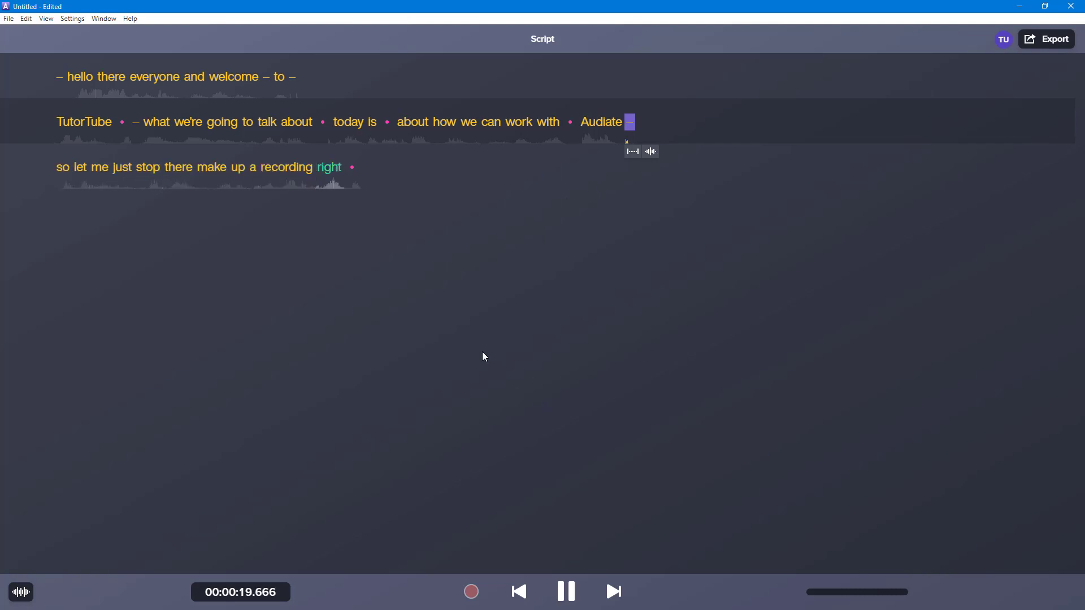
- Delete the third-line sentence and turn the pause after 'Audiate' into the word 'Software'
{"action": "left_click_drag", "start_coordinate": [367, 179], "coordinate": [55, 172]}
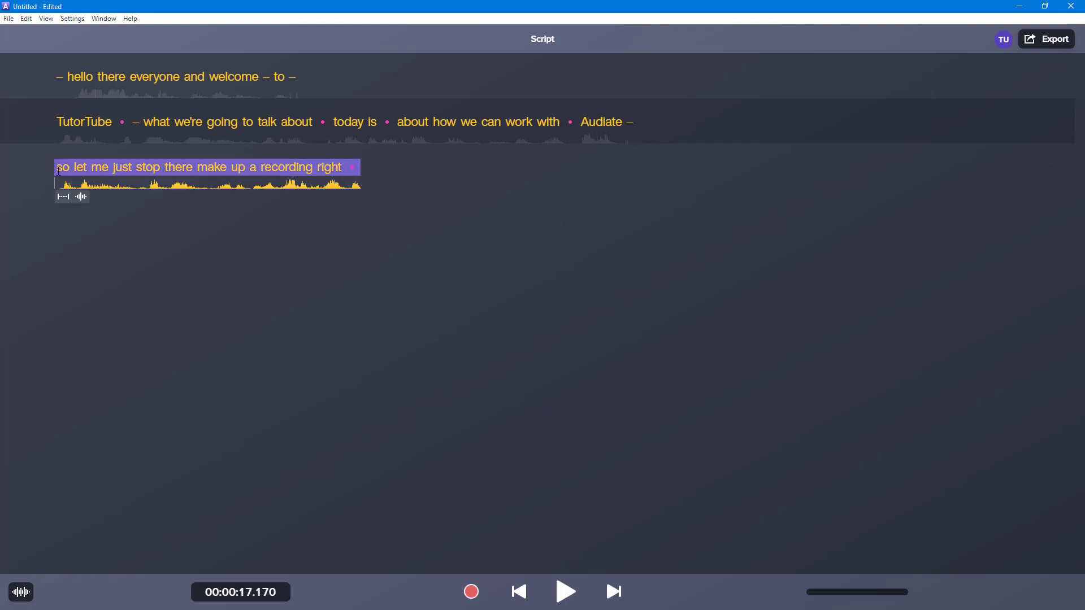
{"action": "key", "text": "Delete"}
{"action": "left_click", "coordinate": [630, 123]}
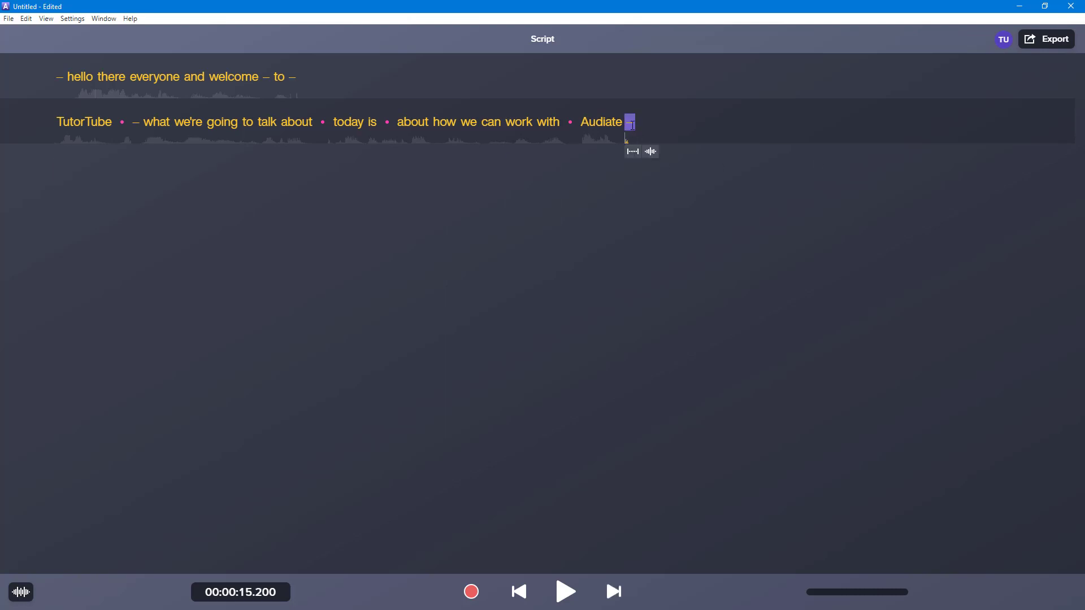
{"action": "right_click", "coordinate": [635, 124]}
{"action": "left_click", "coordinate": [667, 131]}
{"action": "type", "text": "Software"}
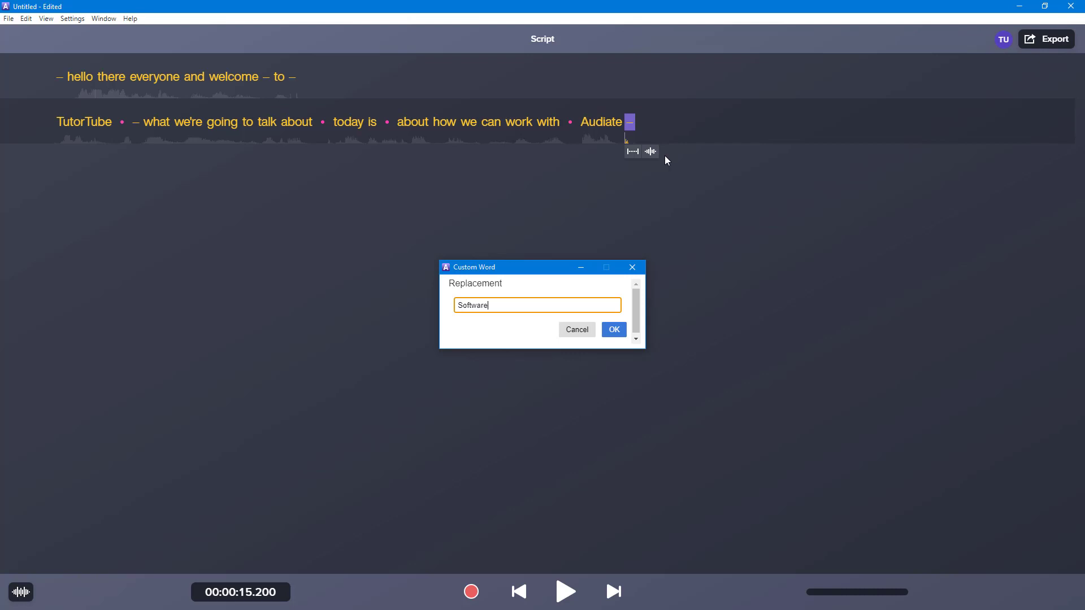
{"action": "left_click", "coordinate": [616, 329]}
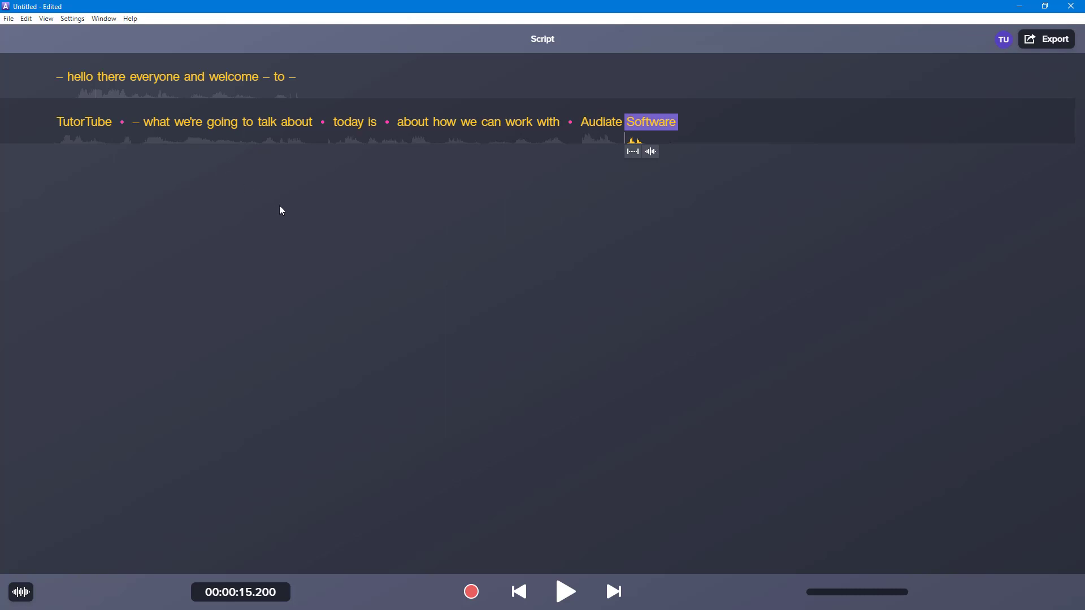
- Apply Silence All Hesitations to the whole narration
{"action": "left_click", "coordinate": [74, 77]}
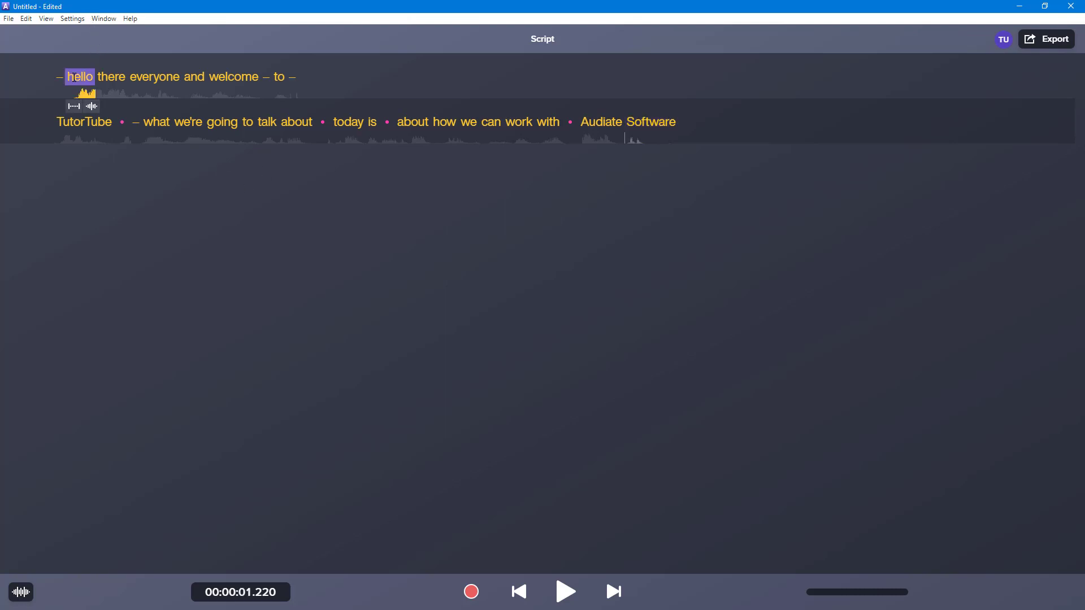
{"action": "left_click", "coordinate": [26, 19]}
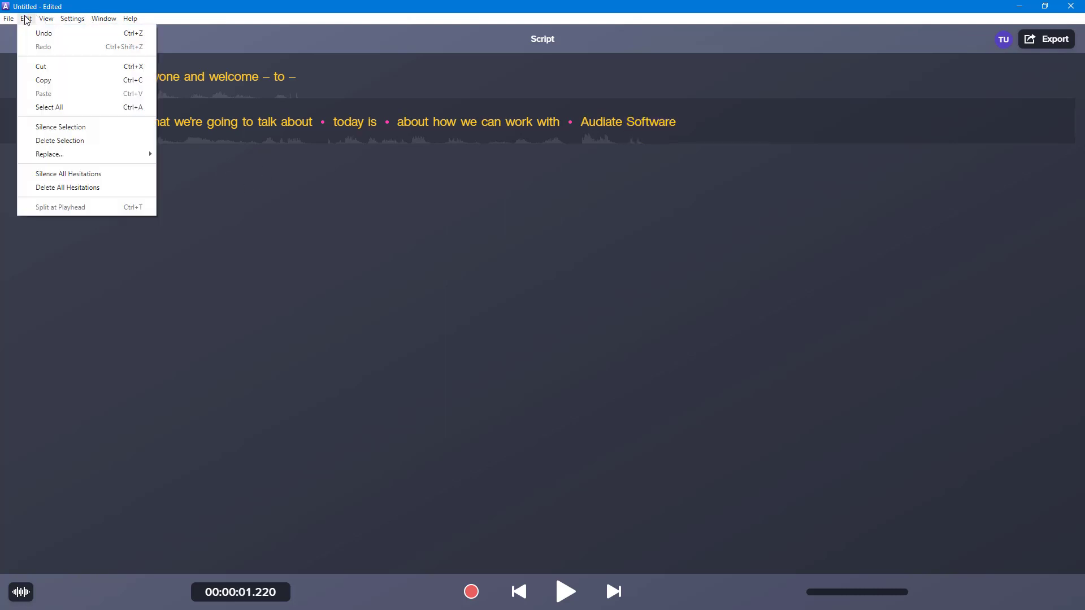
{"action": "left_click", "coordinate": [89, 174]}
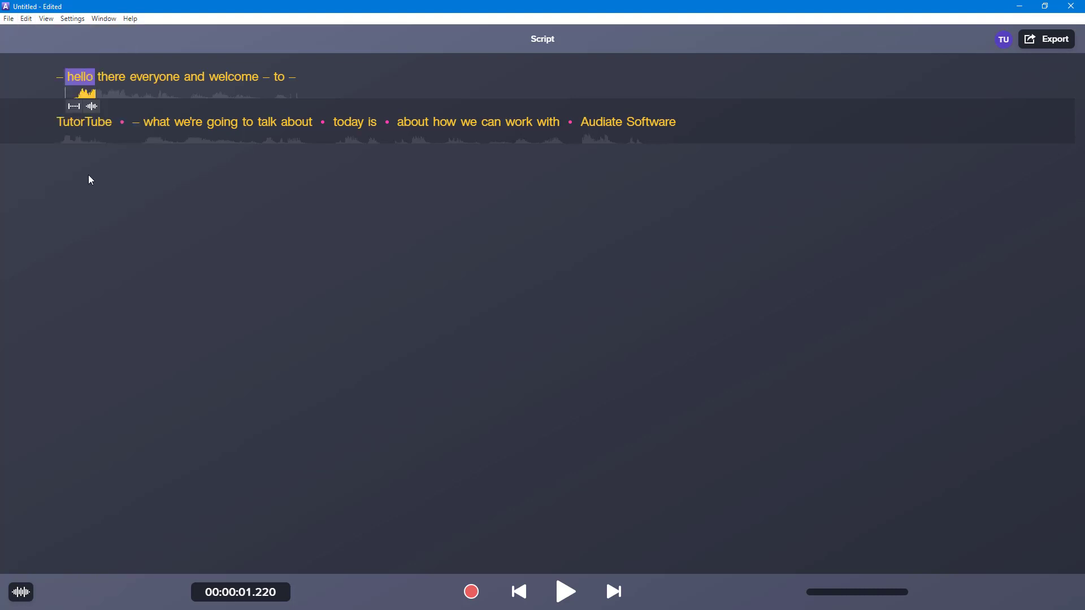
{"action": "left_click", "coordinate": [123, 138]}
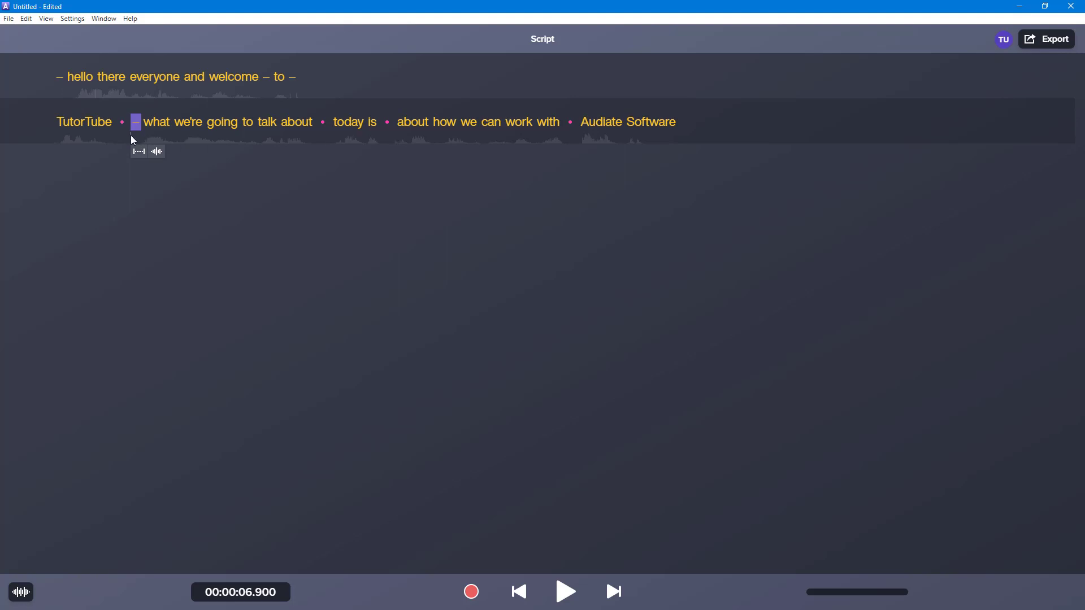
{"action": "left_click", "coordinate": [67, 136]}
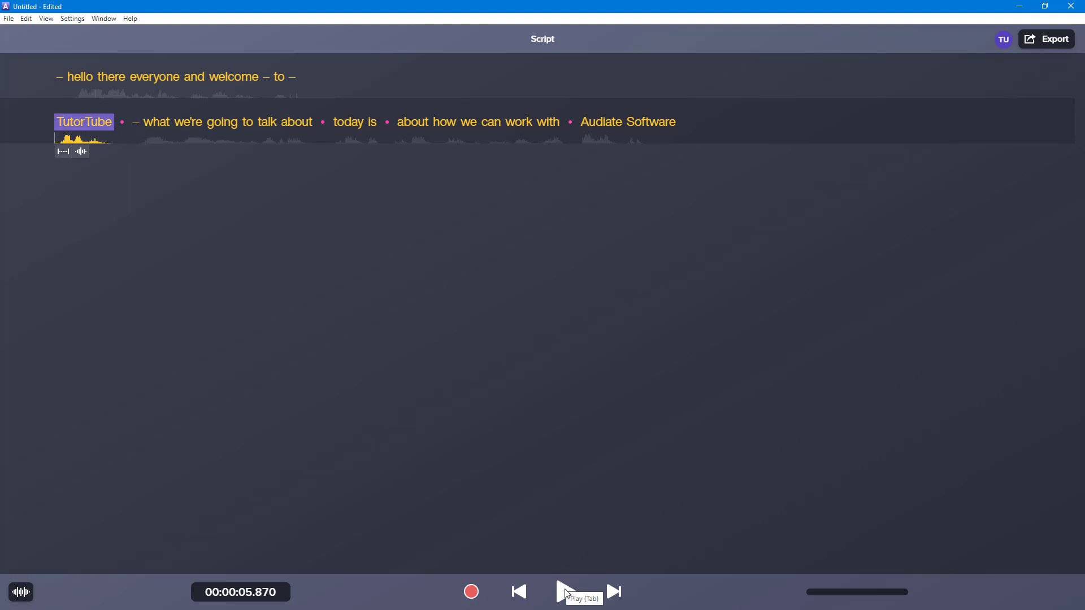
- Review playback from 'TutorTube', then apply Delete All Hesitations to the transcript
{"action": "left_click", "coordinate": [565, 592]}
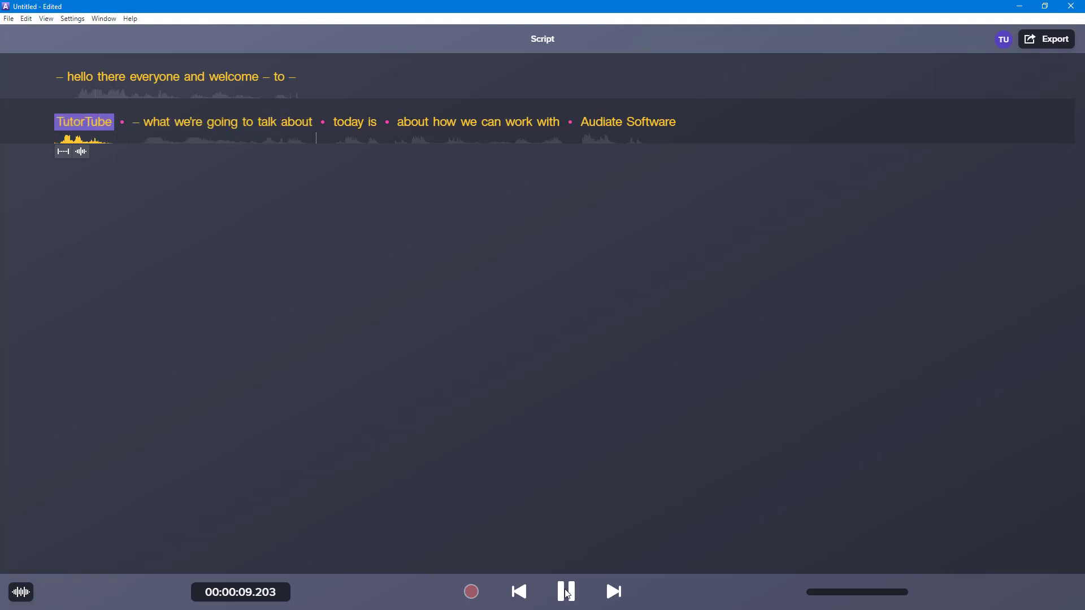
{"action": "left_click", "coordinate": [567, 594]}
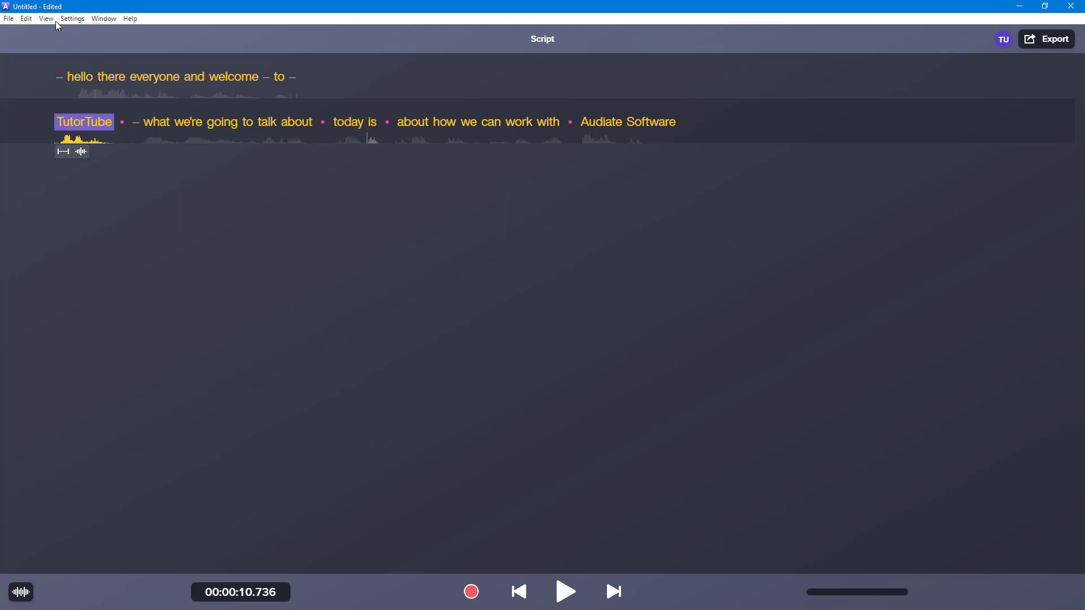
{"action": "left_click", "coordinate": [26, 19]}
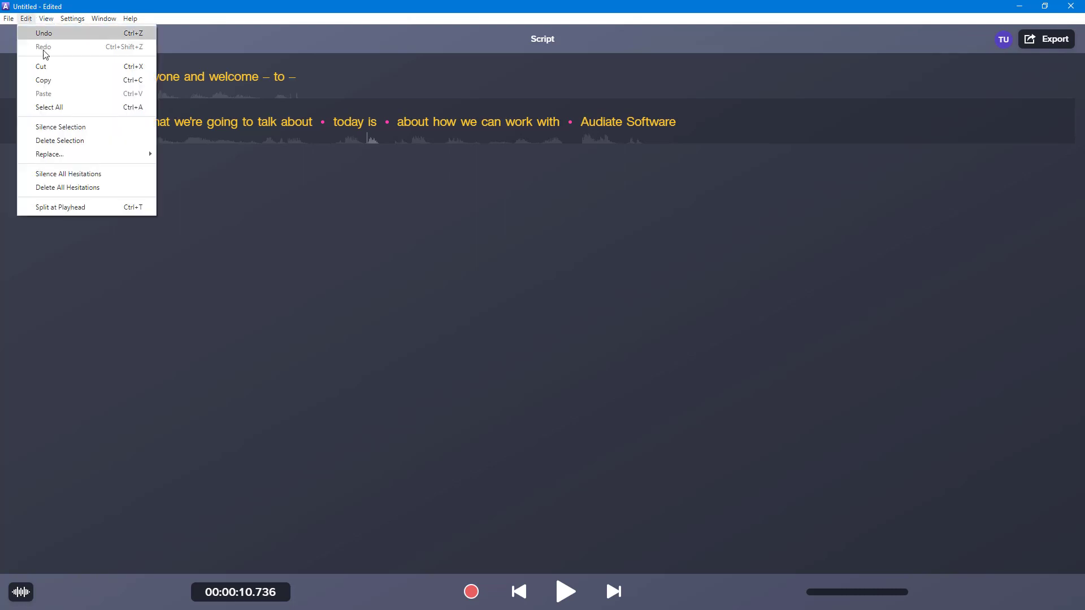
{"action": "left_click", "coordinate": [94, 188]}
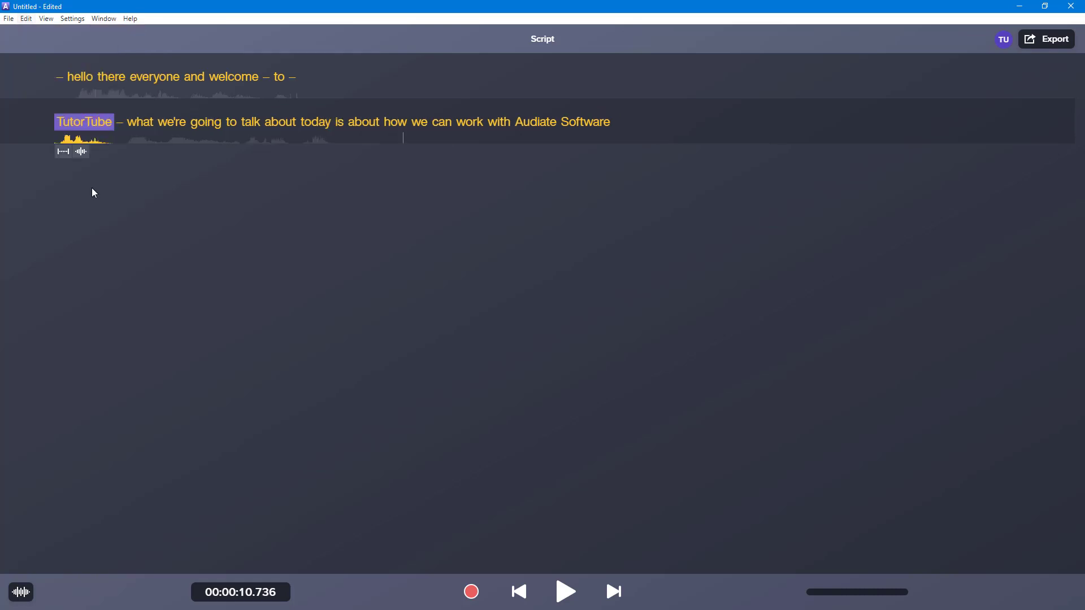
{"action": "left_click", "coordinate": [120, 125]}
- Delete the dashes after 'TutorTube', around 'to' and before 'hello', merging into one line
{"action": "key", "text": "Delete"}
{"action": "left_click", "coordinate": [266, 77]}
{"action": "key", "text": "Delete"}
{"action": "left_click", "coordinate": [280, 82]}
{"action": "key", "text": "Delete"}
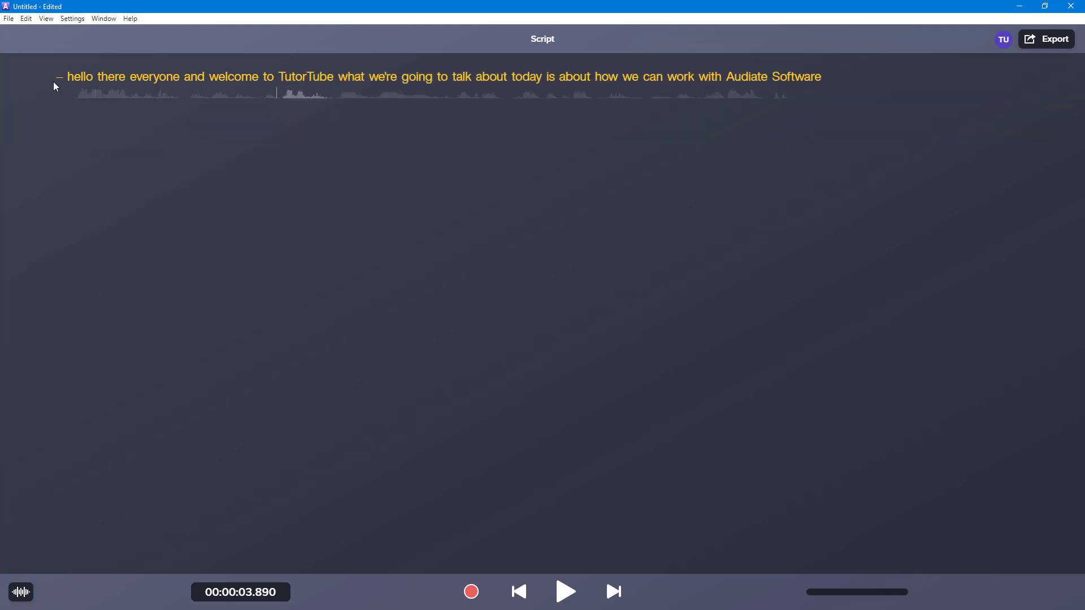
{"action": "left_click", "coordinate": [58, 80]}
{"action": "key", "text": "Delete"}
- Replace 'hello' with the capitalised custom word 'Hello' and play back the finished narration
{"action": "right_click", "coordinate": [61, 79]}
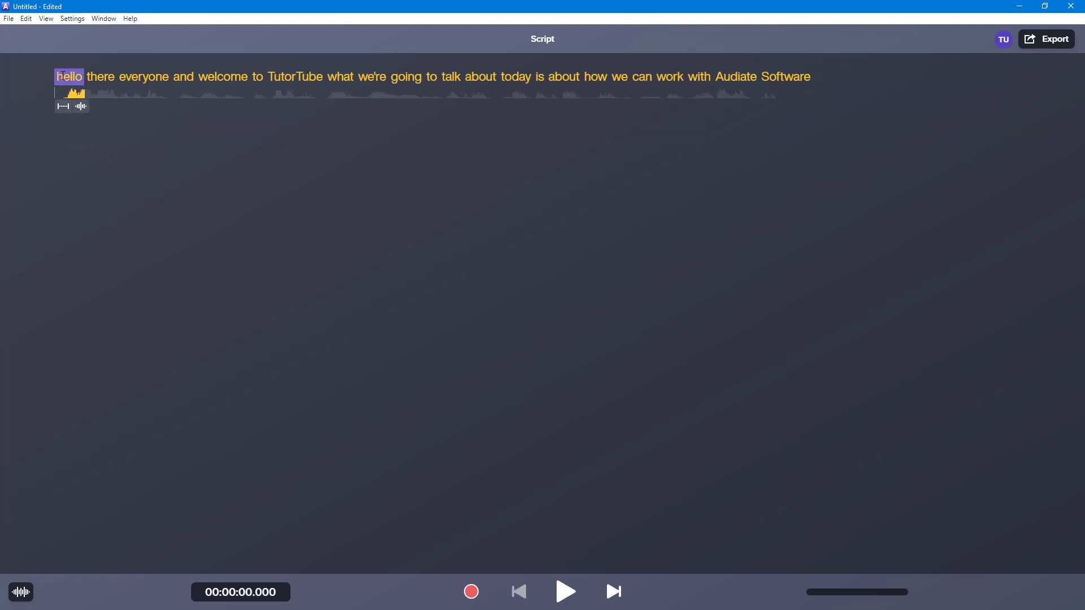
{"action": "left_click", "coordinate": [96, 98]}
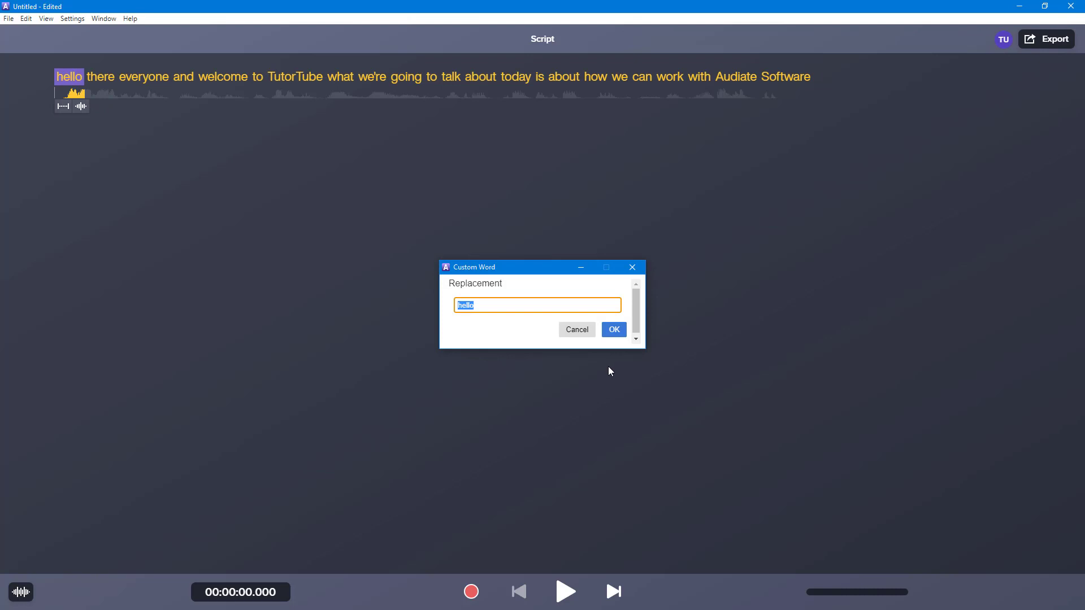
{"action": "type", "text": "Hello"}
{"action": "left_click", "coordinate": [614, 329]}
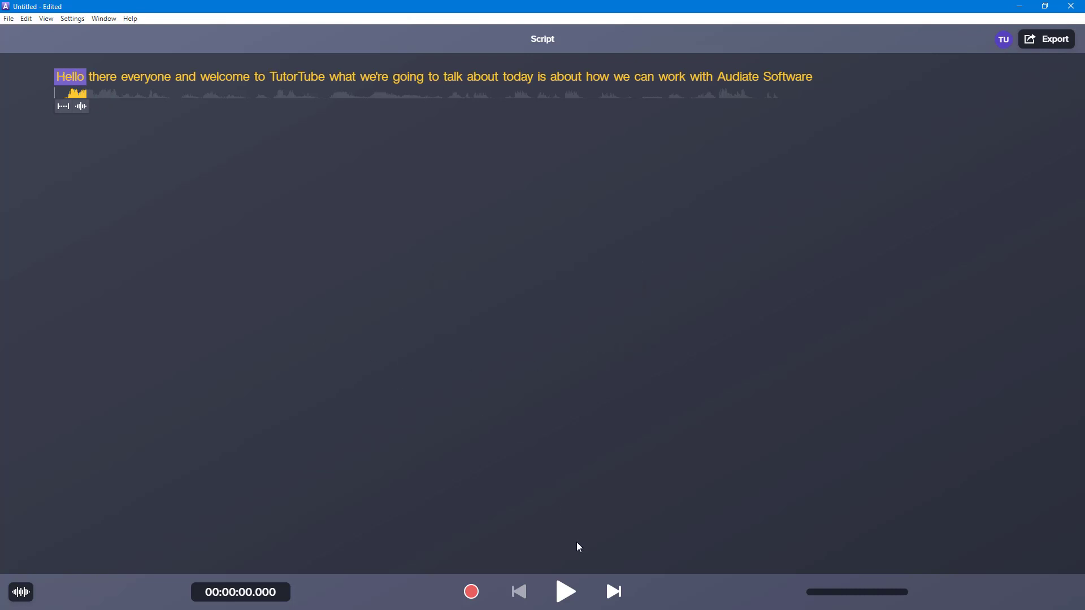
{"action": "left_click", "coordinate": [567, 594]}
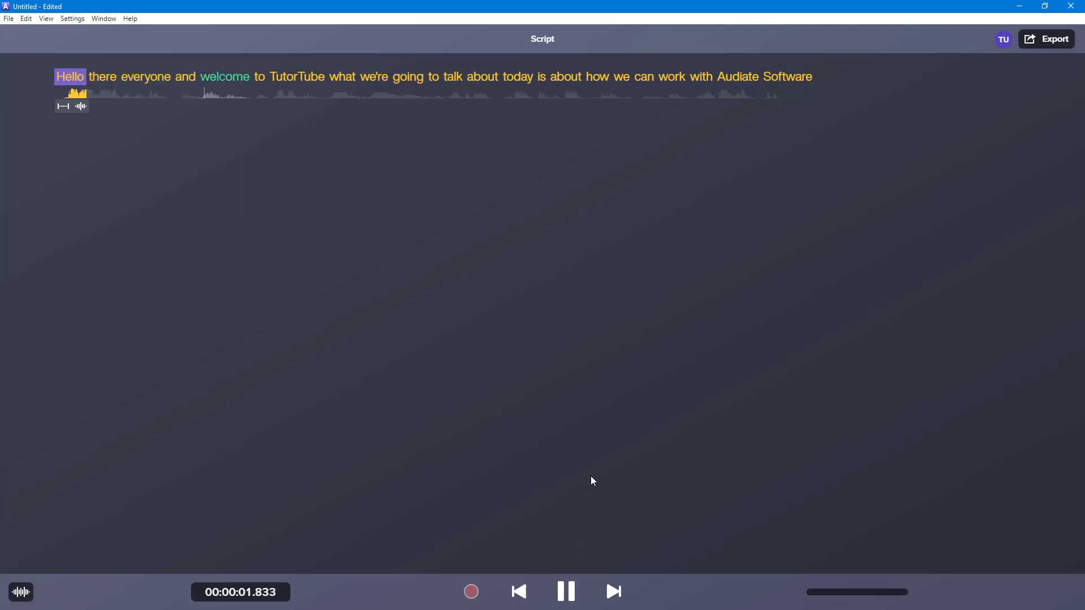